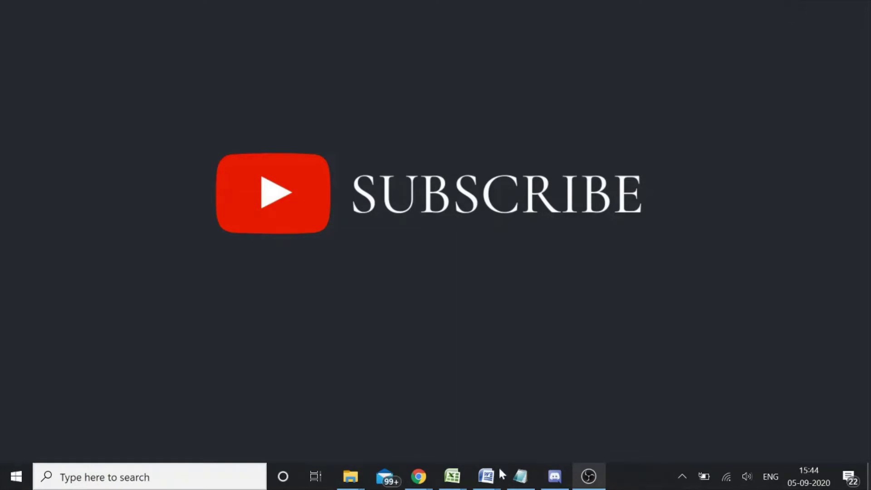
Step: Switch to Discord and create a text channel named poll-channel in the server
left_click(551, 479)
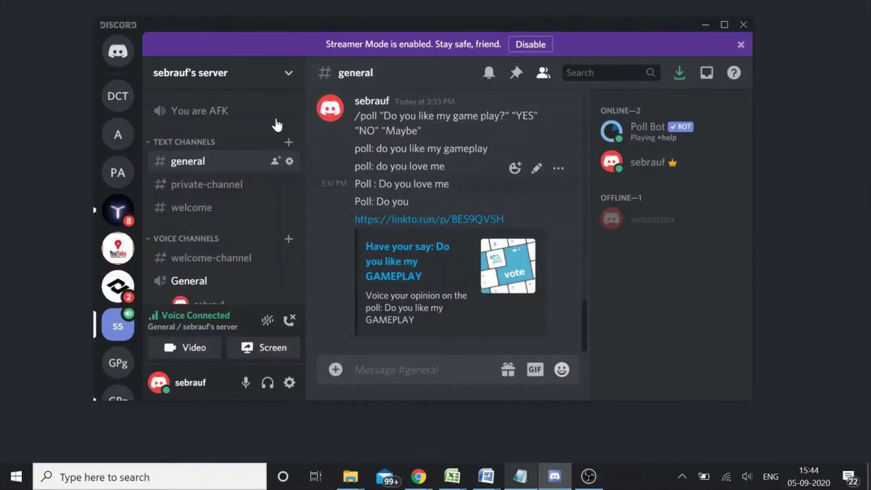
left_click(288, 74)
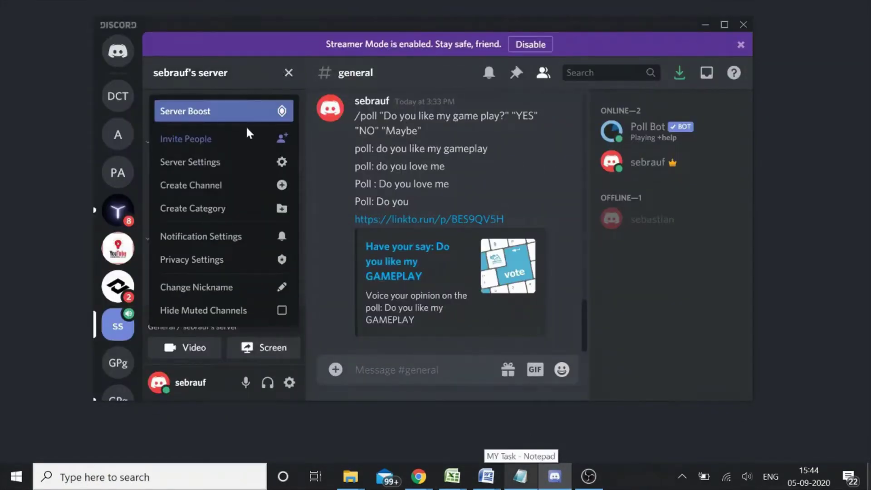
left_click(220, 186)
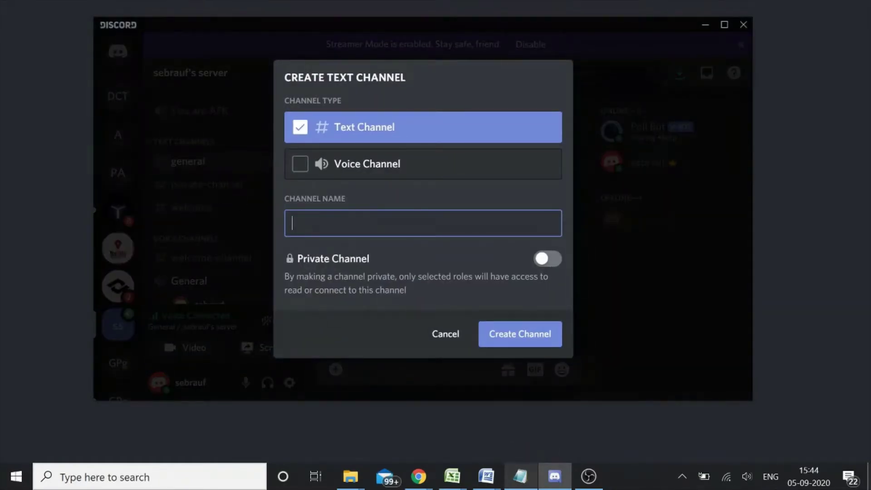
type("poll-we")
key("BackSpace")
key("BackSpace")
type("channel")
left_click(506, 339)
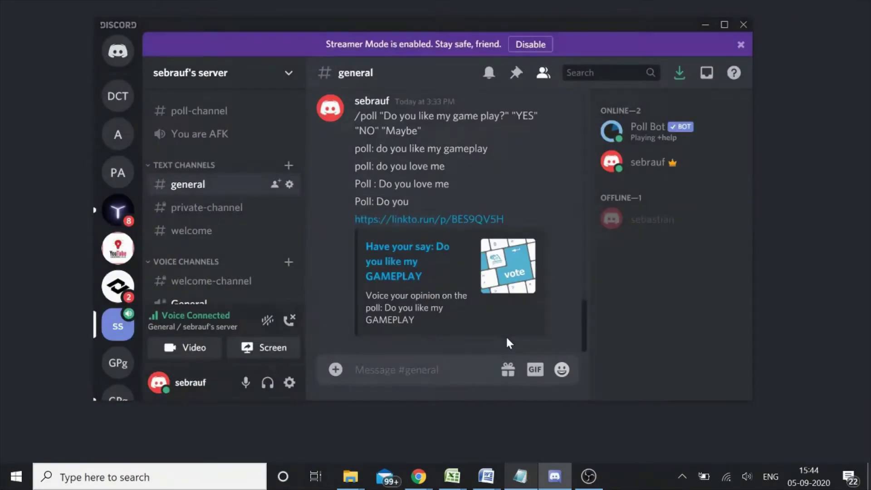
Step: Open the new poll-channel and disconnect from the voice call
left_click(241, 117)
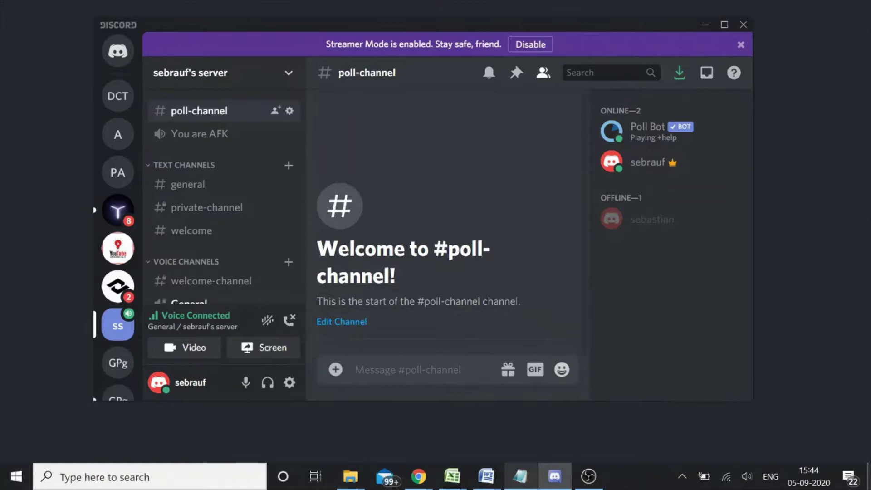
left_click(289, 320)
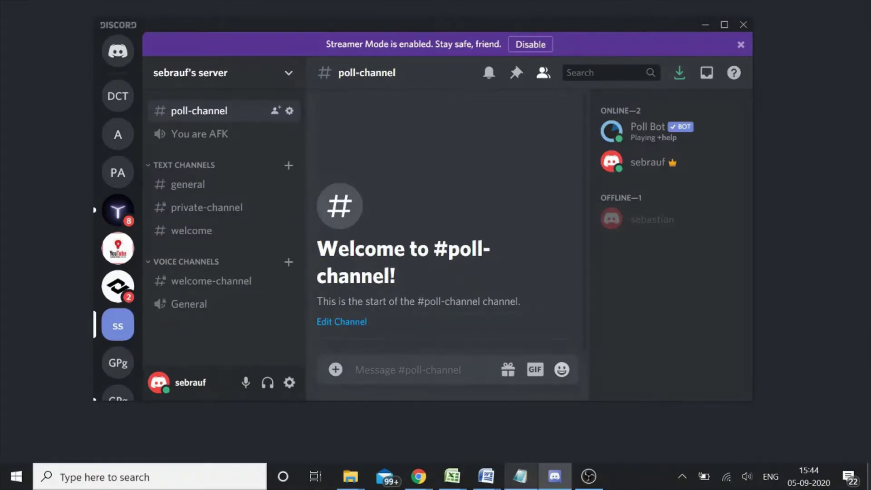
Step: Write the poll question "Do you want me to STREAM in night?" as a message in poll-channel
type("D")
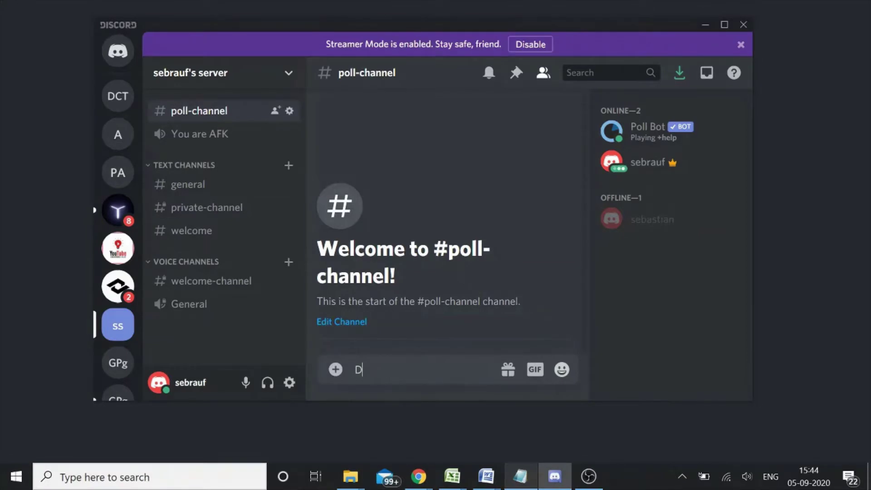
type("o you want me to STr")
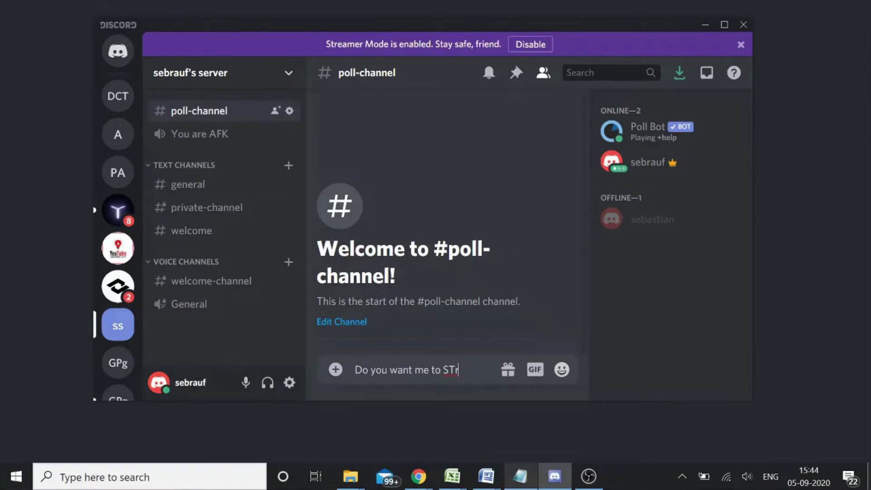
key("BackSpace")
type("REAM a")
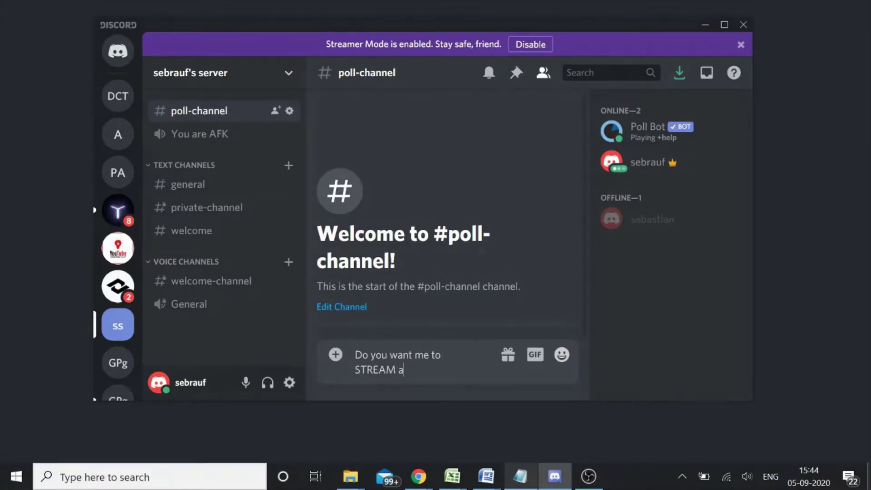
type("t")
key("BackSpace")
key("BackSpace")
type("in")
type(" night")
type("?")
Step: Format the whole poll question as inline code with backticks and send it
type("`")
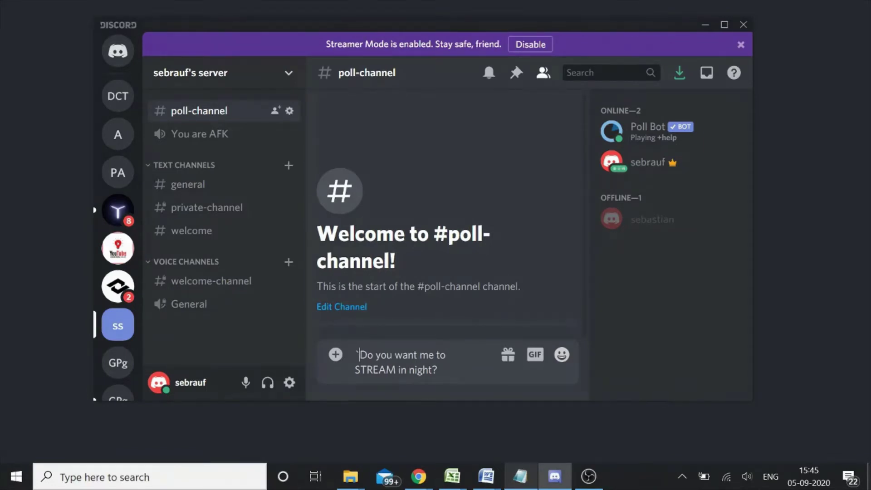
left_click(366, 370)
type("`")
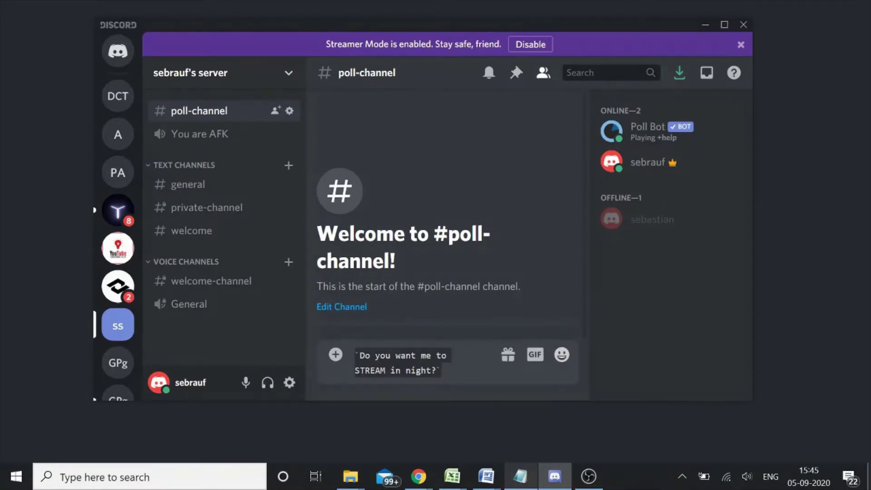
key("Return")
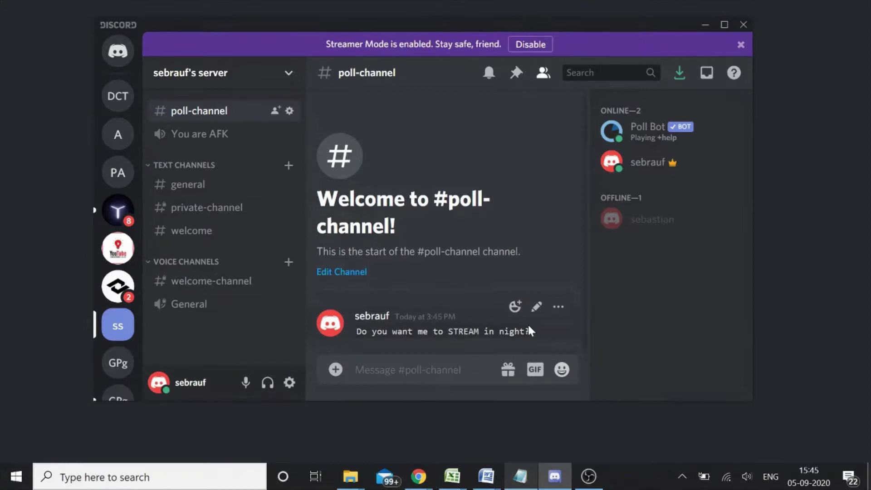
Step: Add a thumbs-up reaction to the posted poll question
mouse_move(490, 336)
left_click(515, 308)
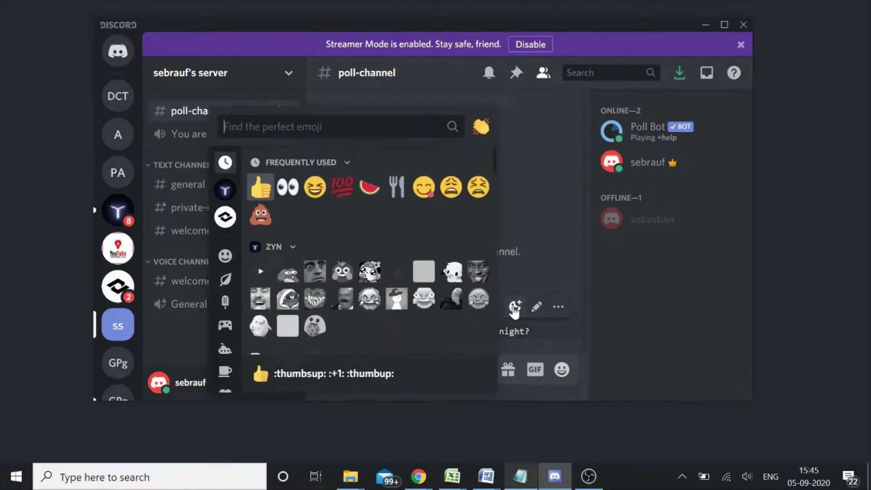
left_click(261, 190)
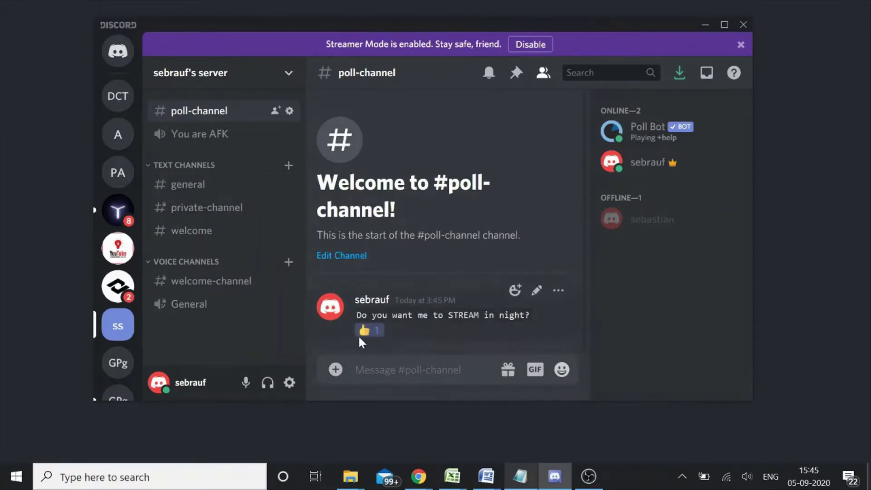
left_click(515, 291)
type("thum")
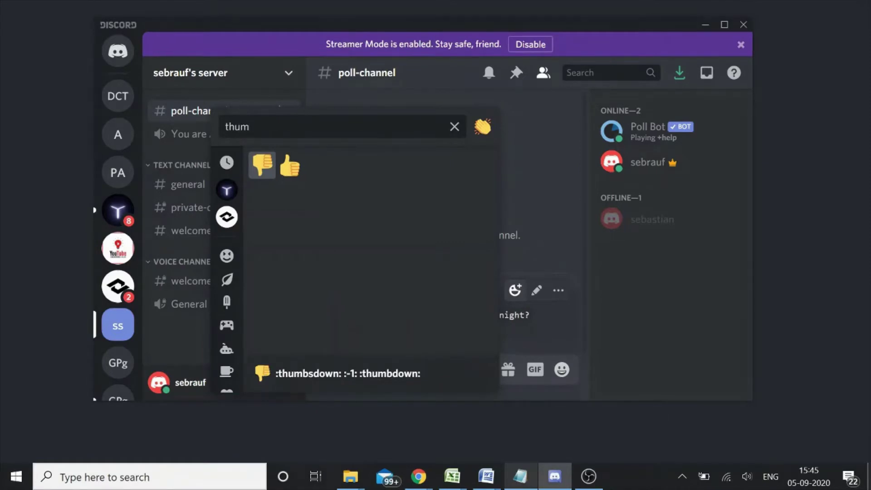
left_click(288, 154)
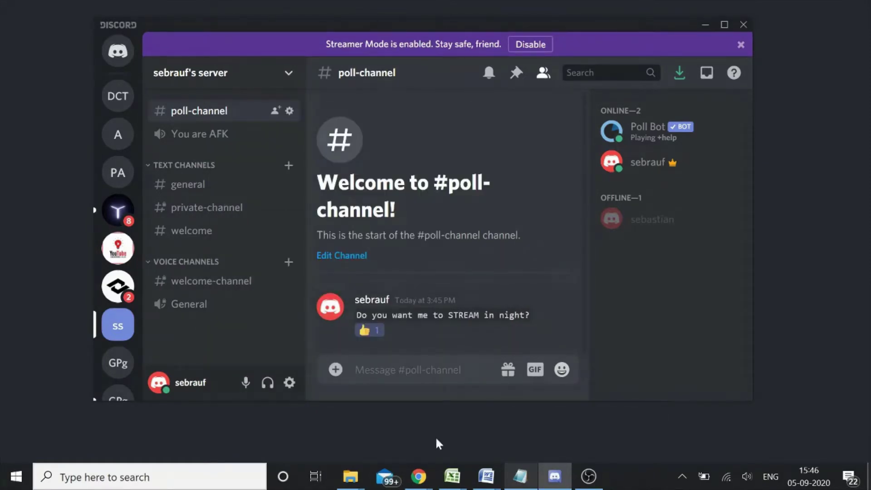
Step: Find the thumbs-down emoji and add it as a second reaction to the poll question
left_click(515, 291)
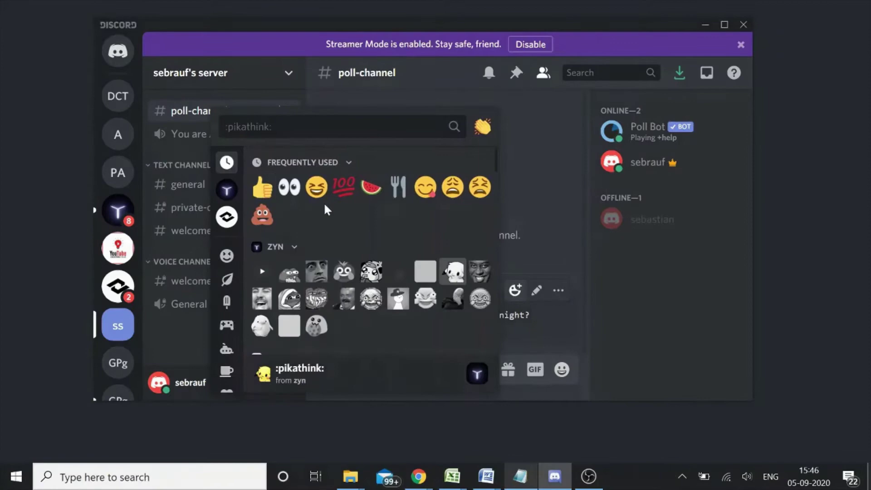
type("thum")
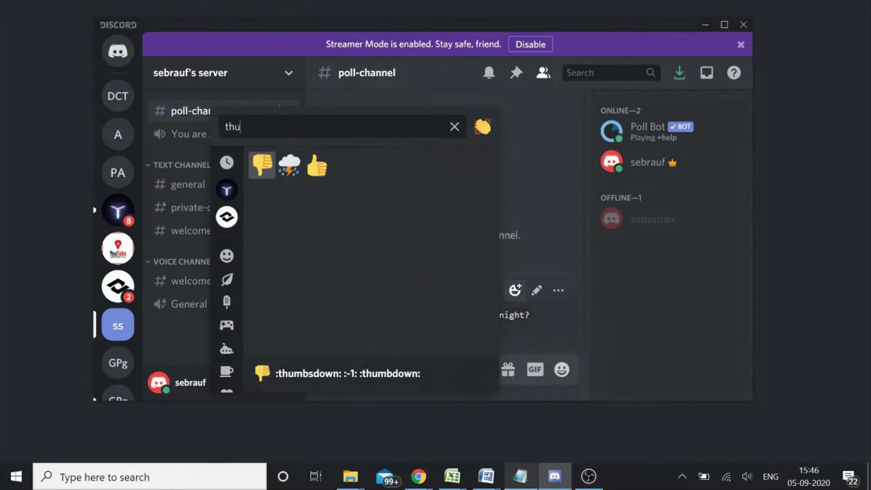
left_click(263, 165)
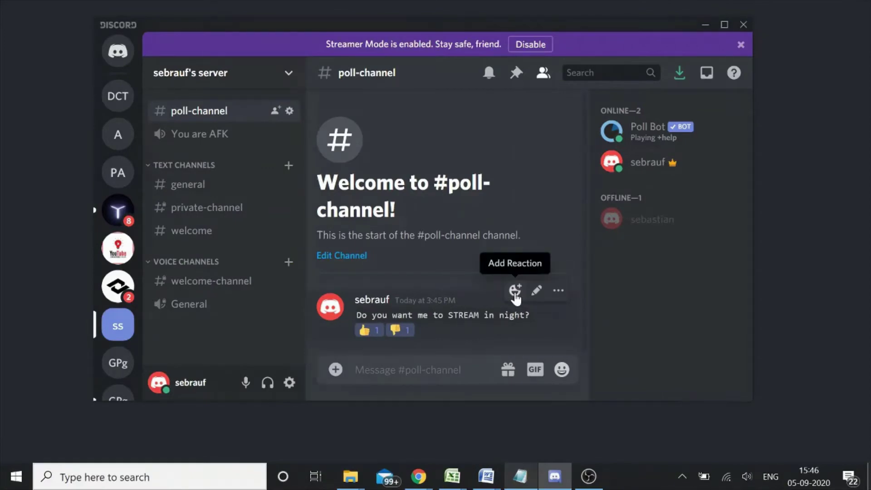
Step: Try to add a "not sure" emoji as a third reaction to the poll question
left_click(515, 290)
type("r")
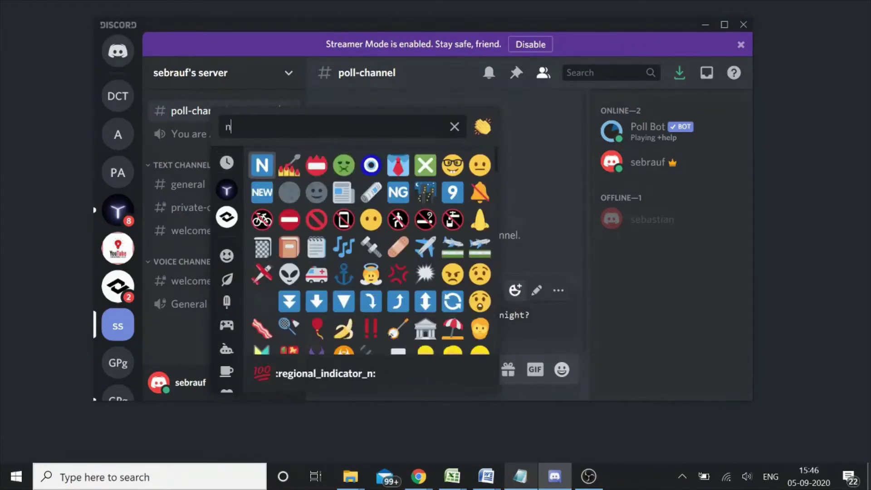
key("Return")
type("sure")
key("BackSpace")
key("BackSpace")
key("BackSpace")
key("BackSpace")
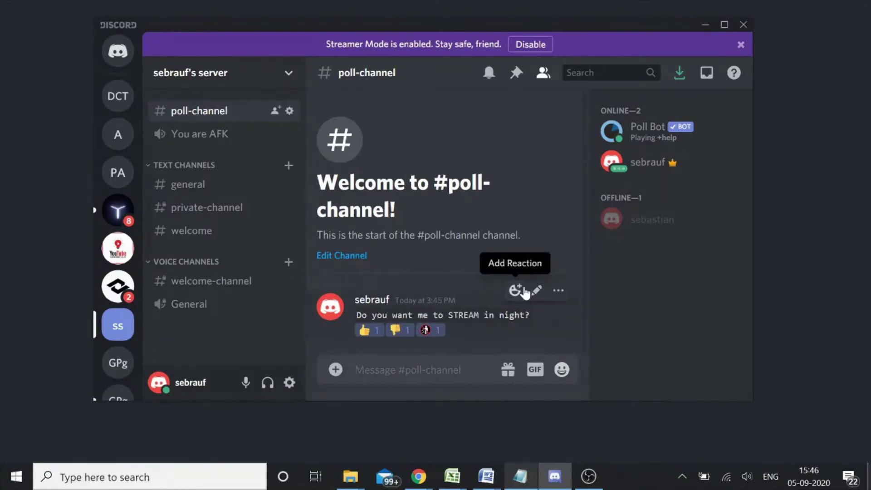
left_click(515, 290)
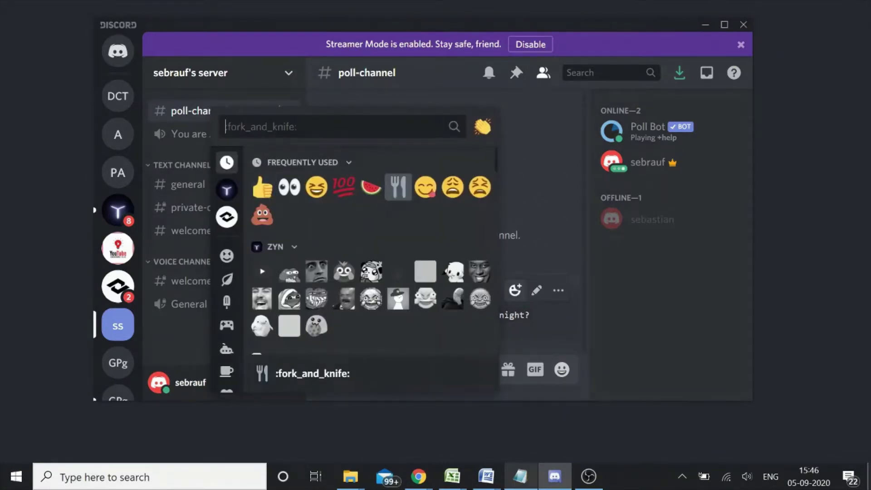
type("not")
key("Return")
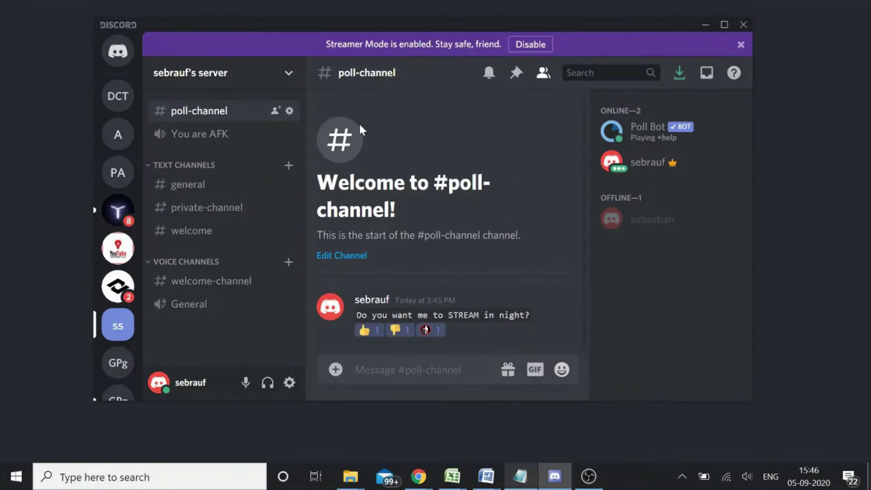
Step: Remove the no-pedestrians reaction from the poll question
right_click(428, 330)
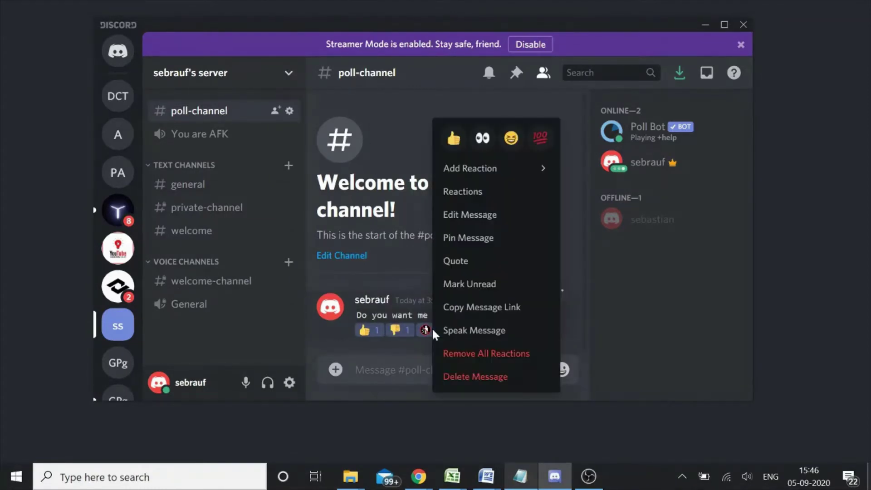
left_click(427, 331)
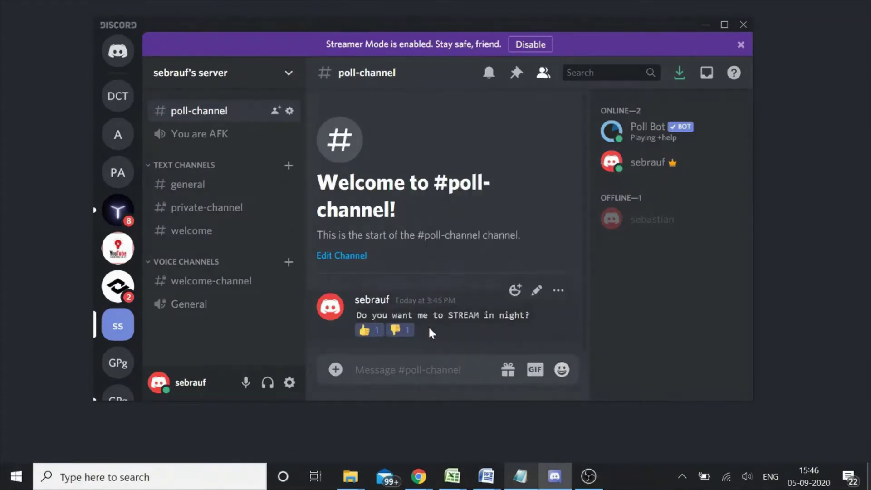
Step: Add the thinking-face emoji from the People category as the third reaction to the poll question
left_click(515, 291)
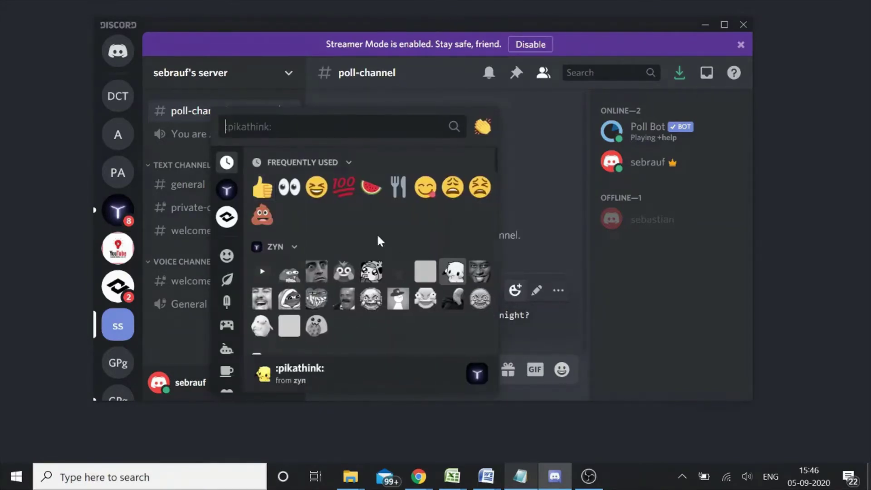
scroll(293, 271, "down", 5)
scroll(291, 271, "up", 5)
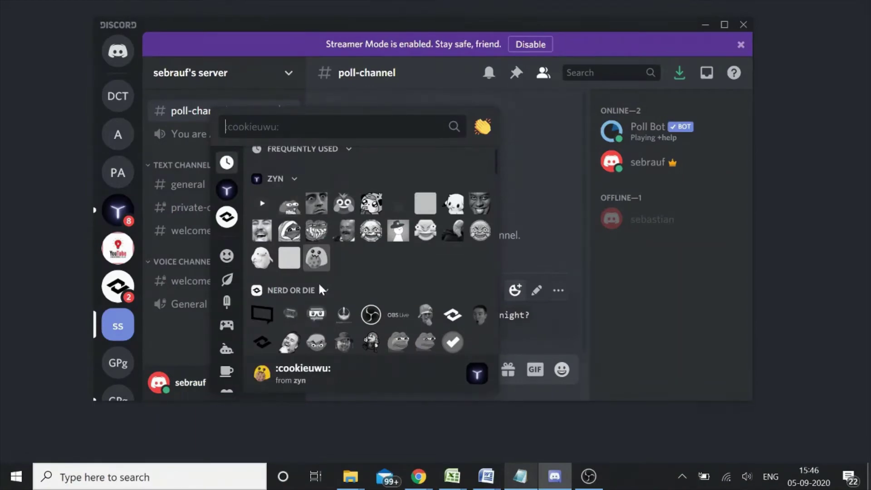
scroll(317, 285, "down", 5)
scroll(369, 249, "down", 2)
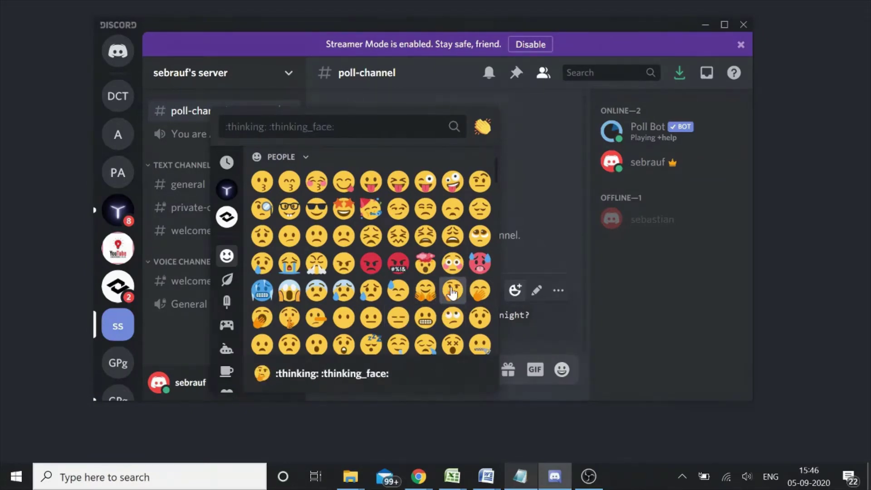
left_click(441, 299)
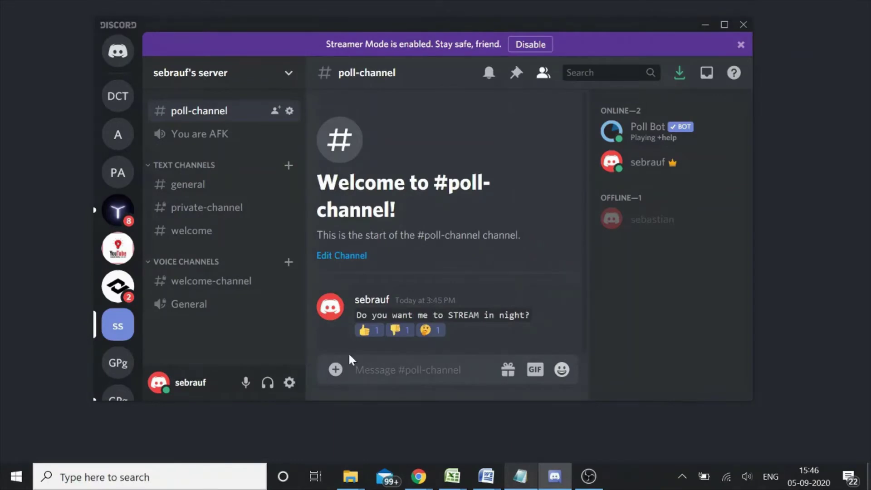
Step: Take back the votes on the thumbs-up and thumbs-down reactions of the poll question
mouse_move(393, 335)
mouse_move(443, 331)
left_click(369, 335)
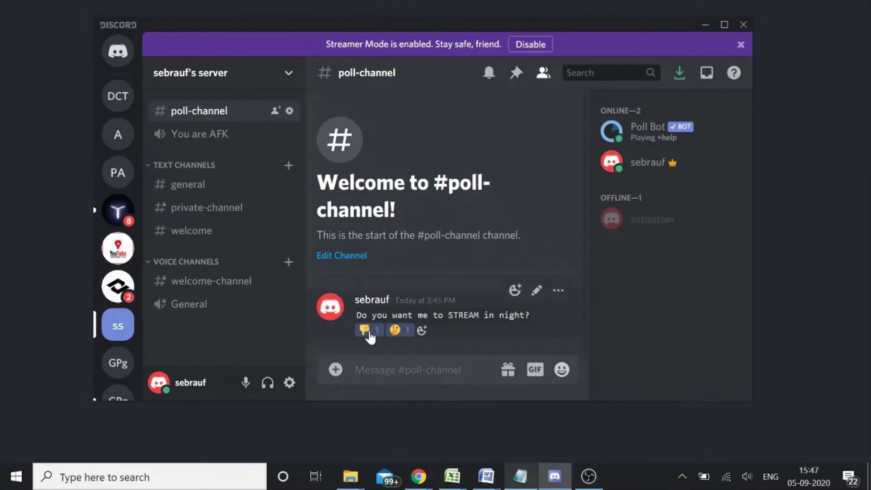
left_click(369, 334)
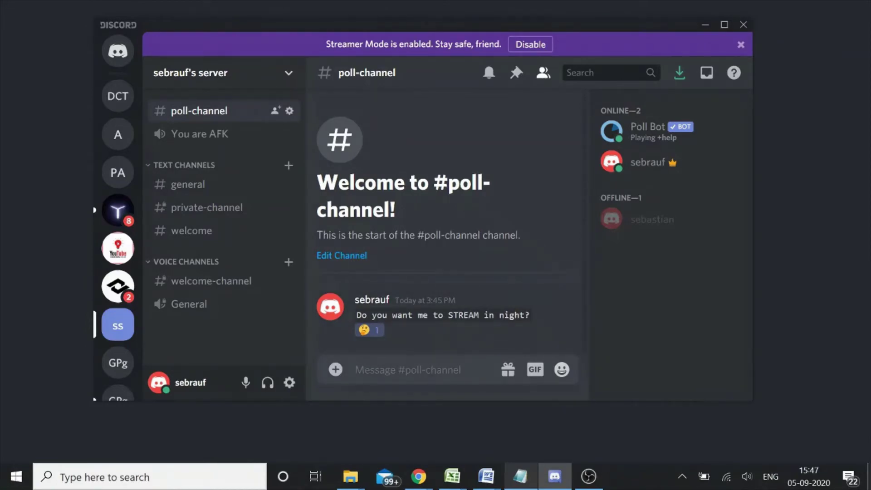
Step: Minimize Discord, switch to the Poll Bot page in Chrome and load google.com in its place
left_click(704, 26)
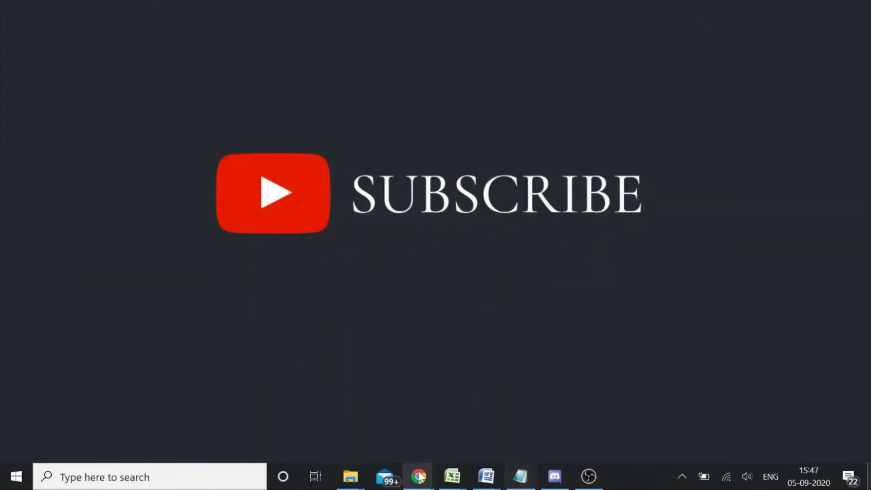
mouse_move(418, 476)
left_click(464, 432)
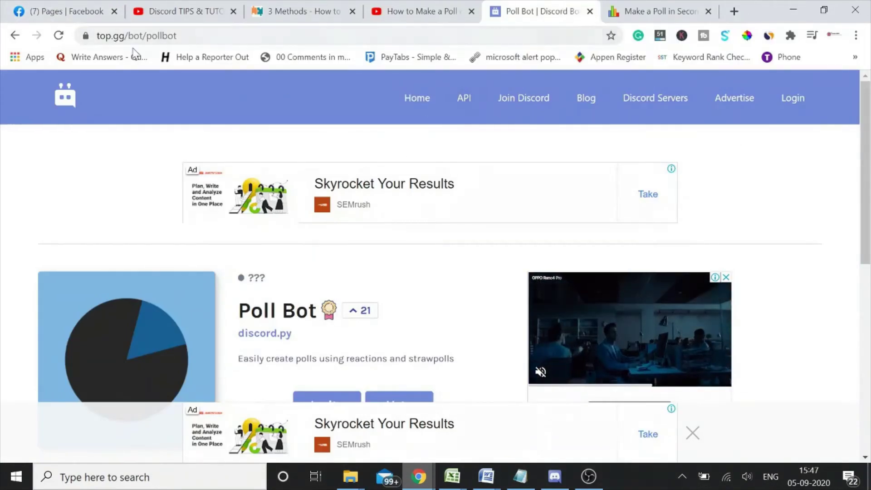
key("ctrl+l")
type("google.com")
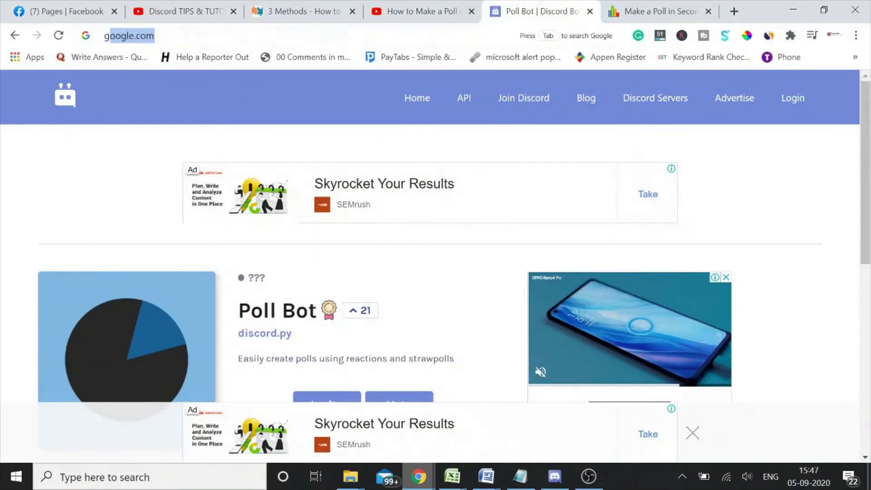
key("Return")
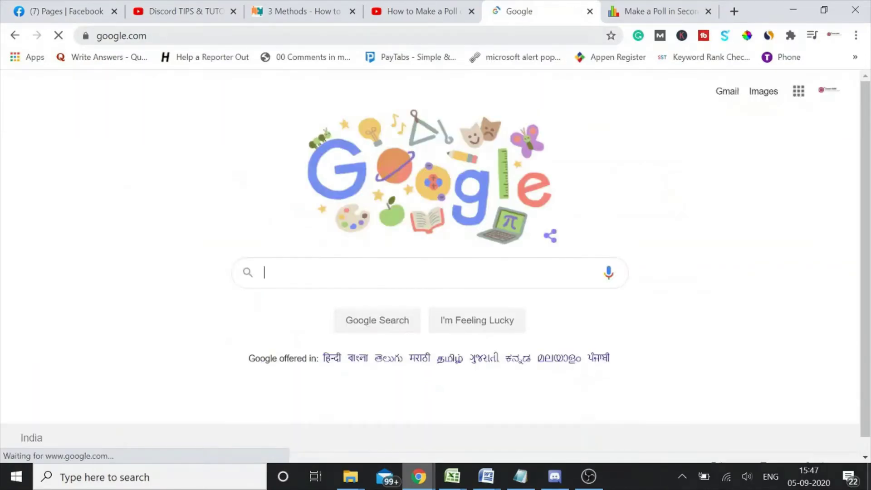
Step: Search Google for "discord poll bot" and open the Poll Bot page from the results
type("discord ")
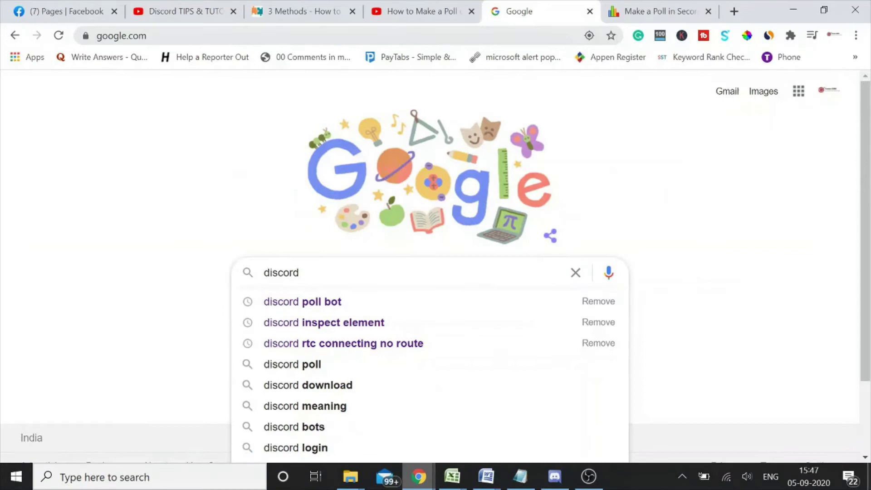
type("poll bot")
key("Return")
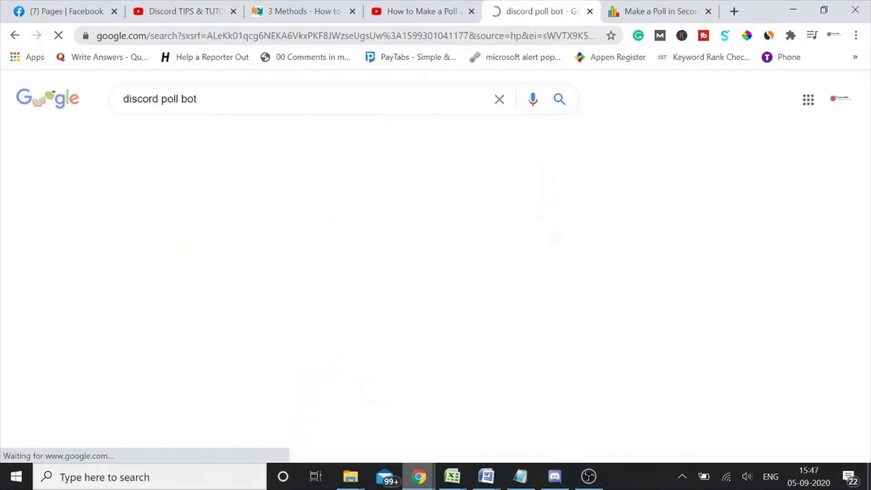
left_click(139, 215)
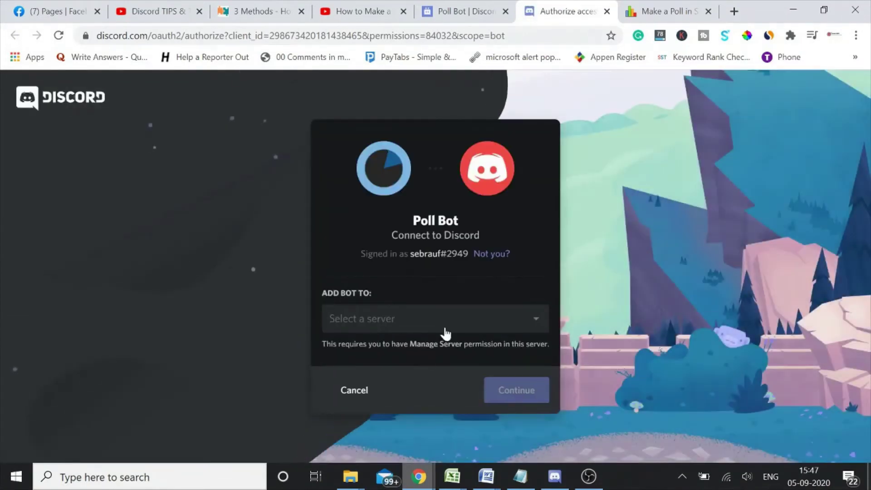
Step: Choose the second of the two identically named servers for Poll Bot and continue to its permissions
left_click(444, 320)
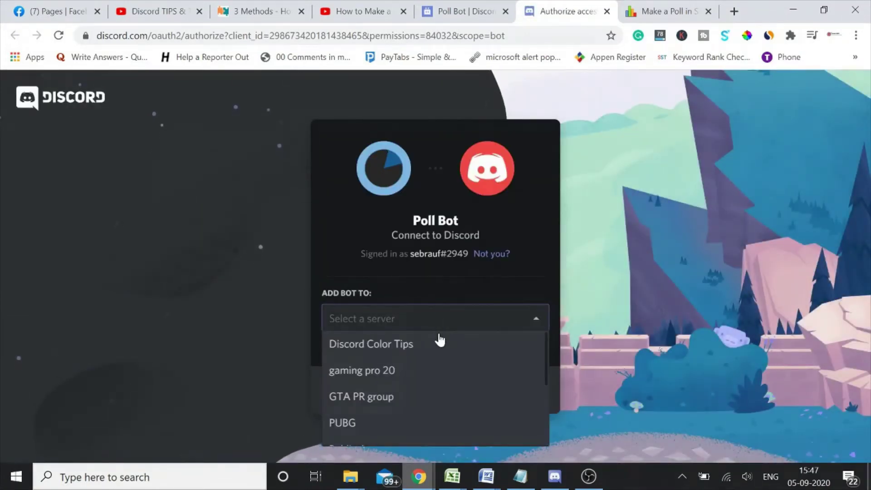
scroll(424, 385, "down", 3)
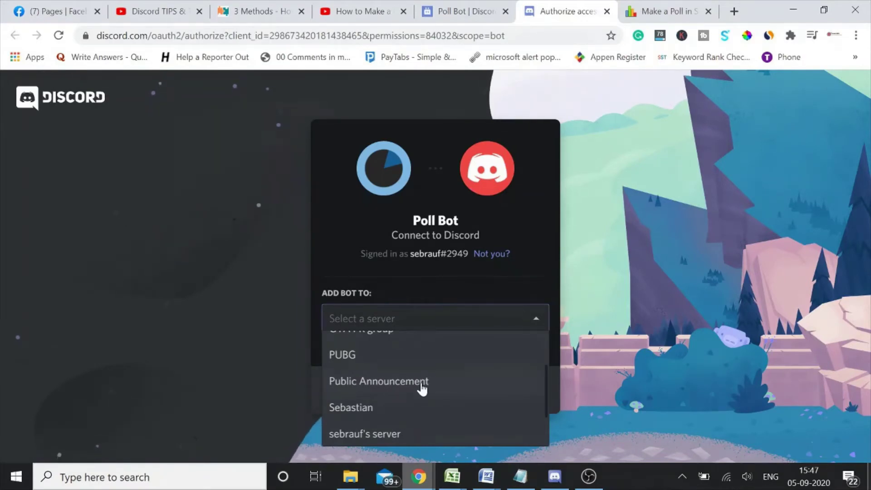
scroll(400, 415, "down", 2)
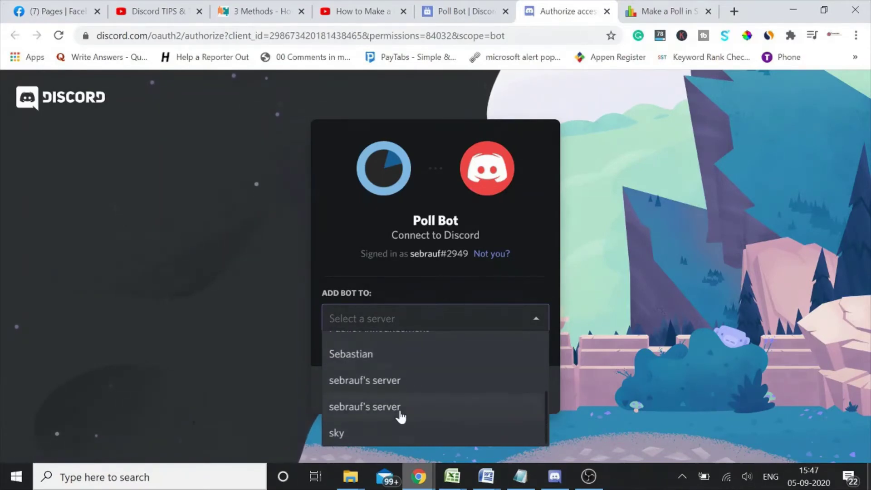
left_click(397, 410)
left_click(512, 391)
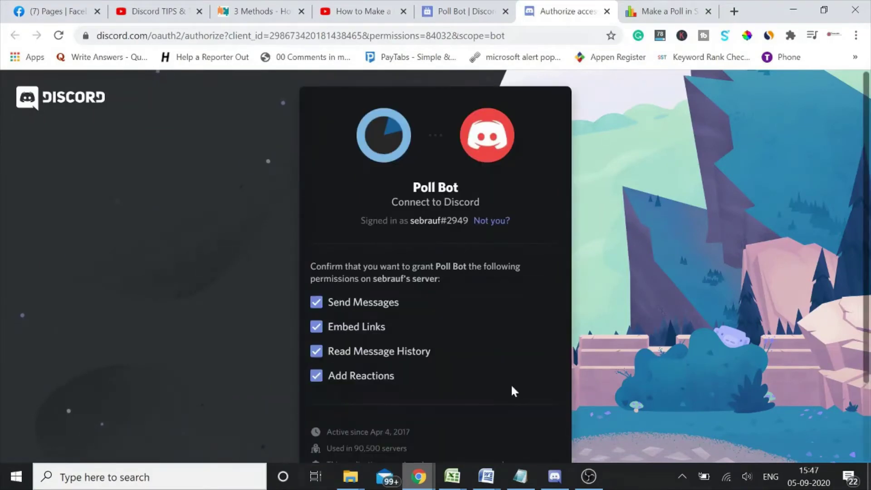
Step: Authorize Poll Bot with the Send Messages, Embed Links, Read Message History and Add Reactions permissions
scroll(468, 397, "down", 2)
mouse_move(522, 474)
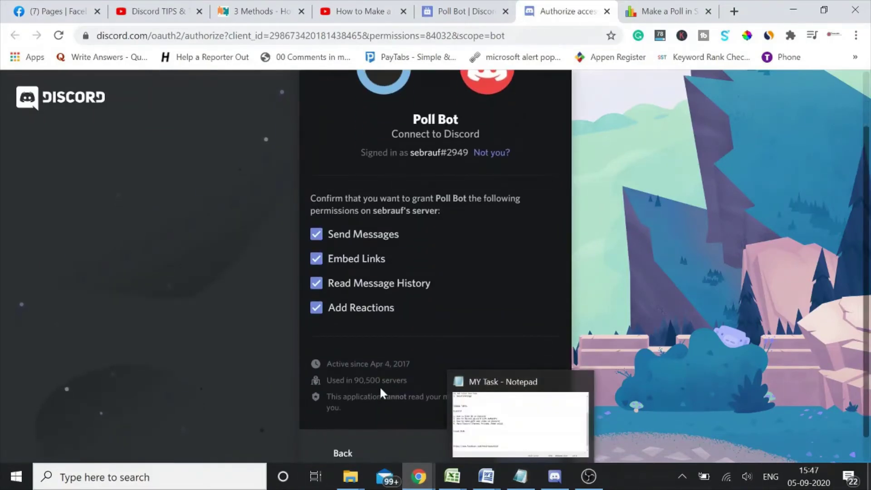
scroll(515, 322, "down", 1)
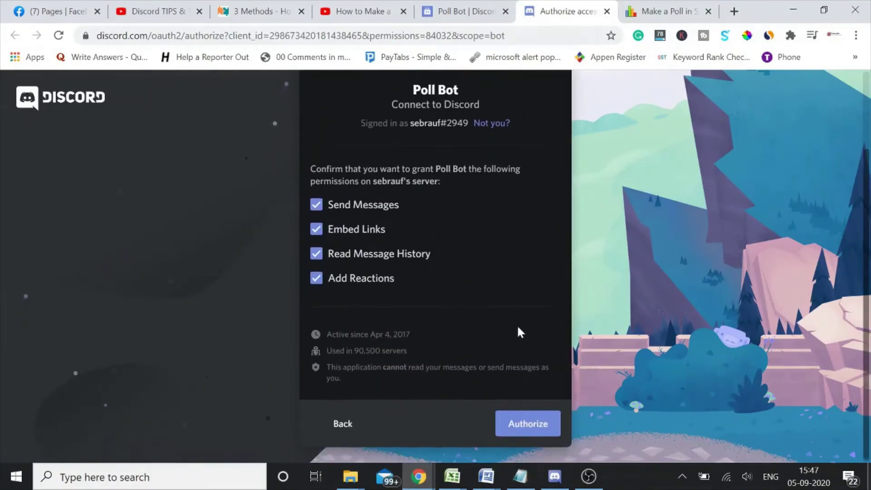
left_click(525, 424)
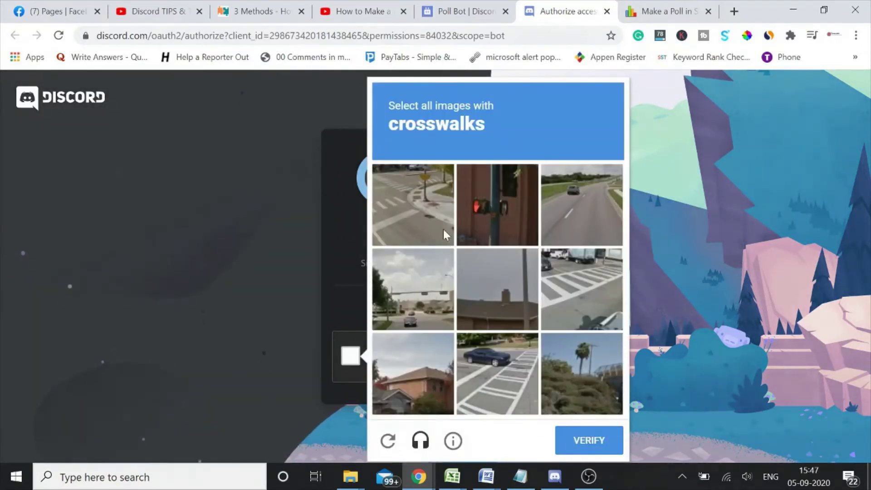
Step: Select the three images with crosswalks in the captcha and submit them for verification
left_click(410, 211)
left_click(554, 296)
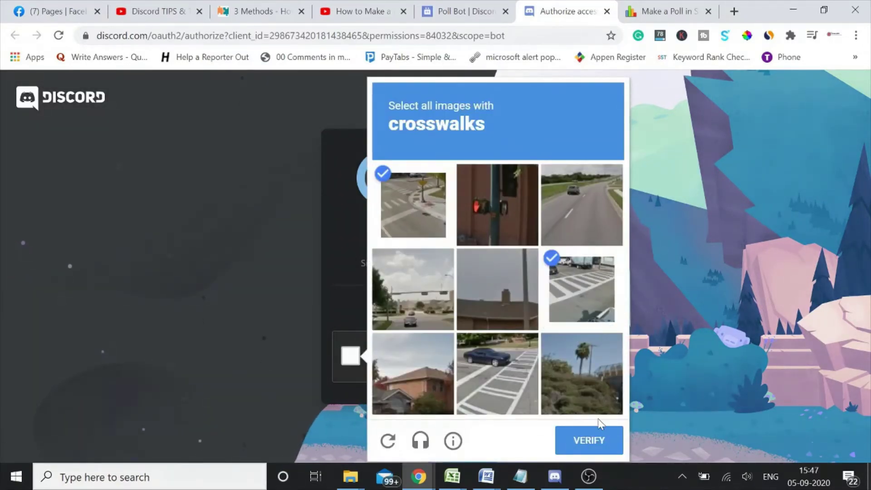
left_click(497, 373)
left_click(589, 441)
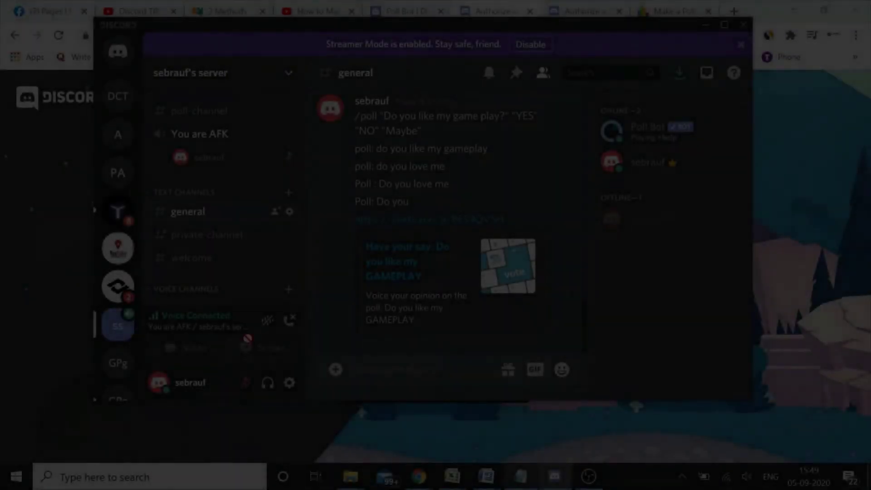
Step: Open poll-channel in the Discord server and send the message "pol: do you want me to STREAM in night?"
scroll(225, 127, "down", 2)
scroll(225, 128, "up", 2)
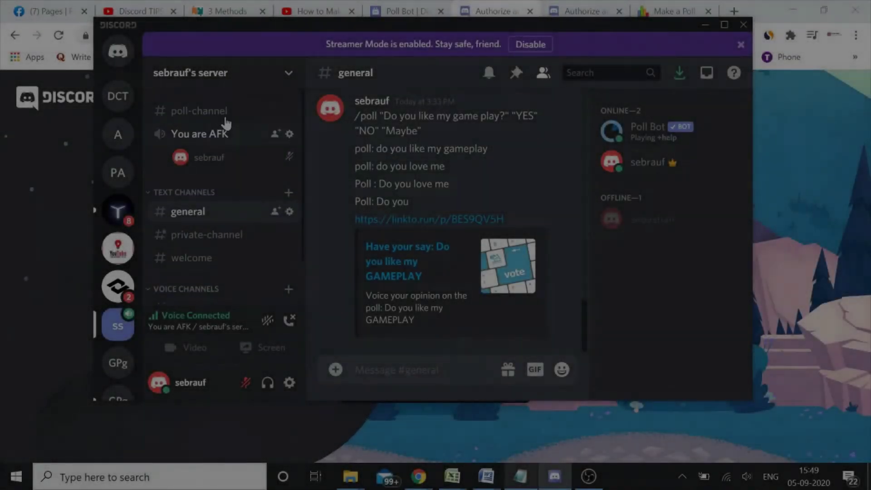
left_click(213, 110)
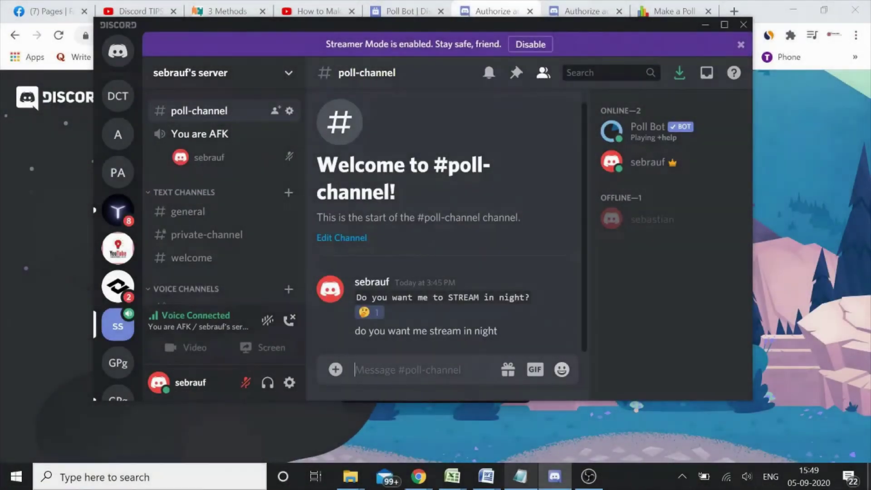
type("pol")
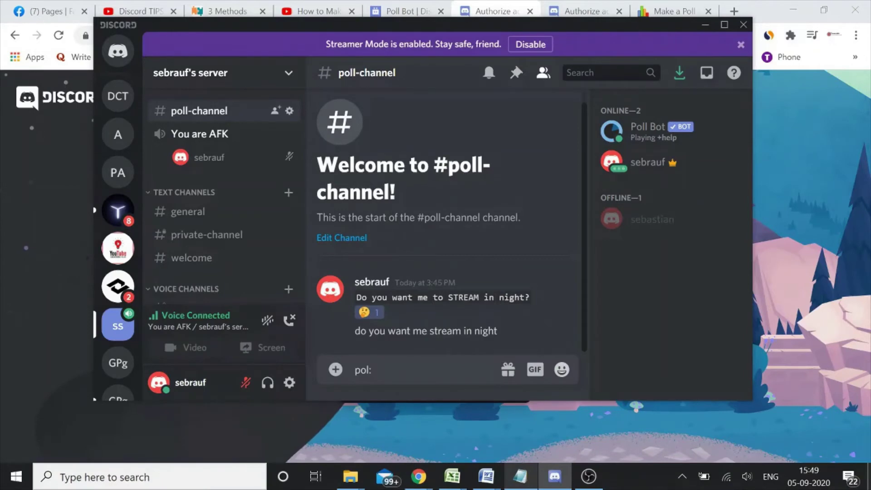
type(": do you want me S")
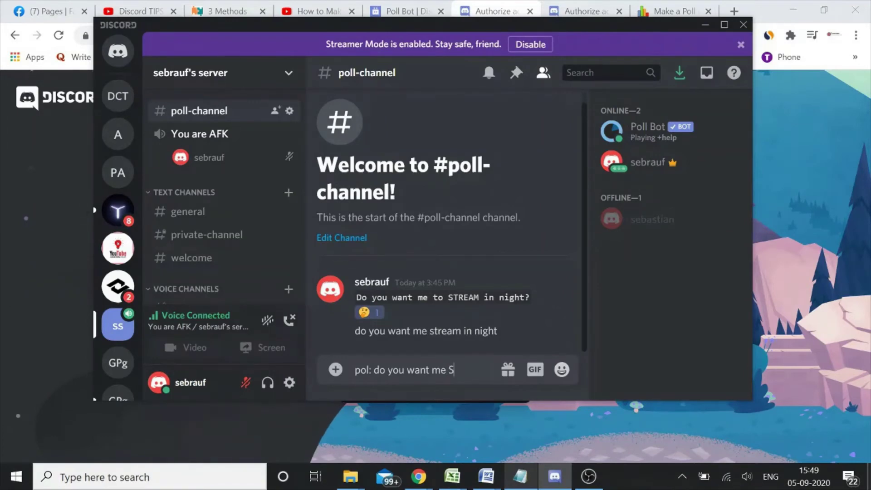
key("BackSpace")
type("to STRWA")
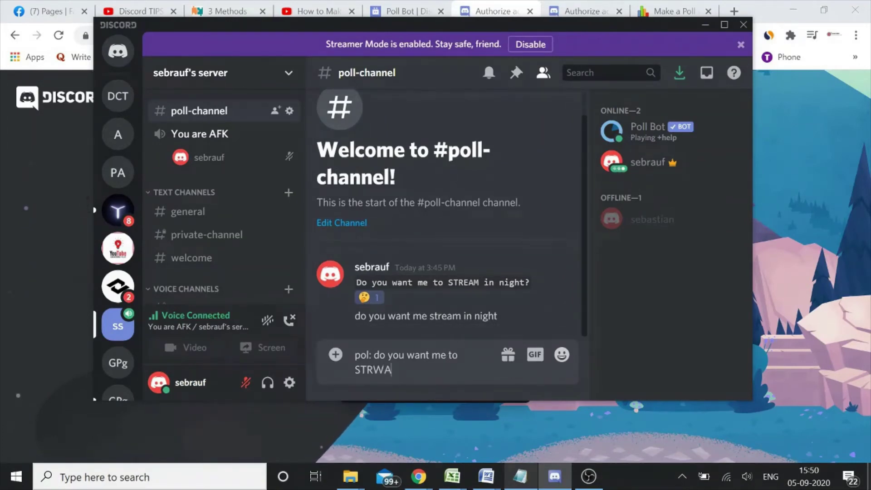
key("BackSpace")
key("BackSpace")
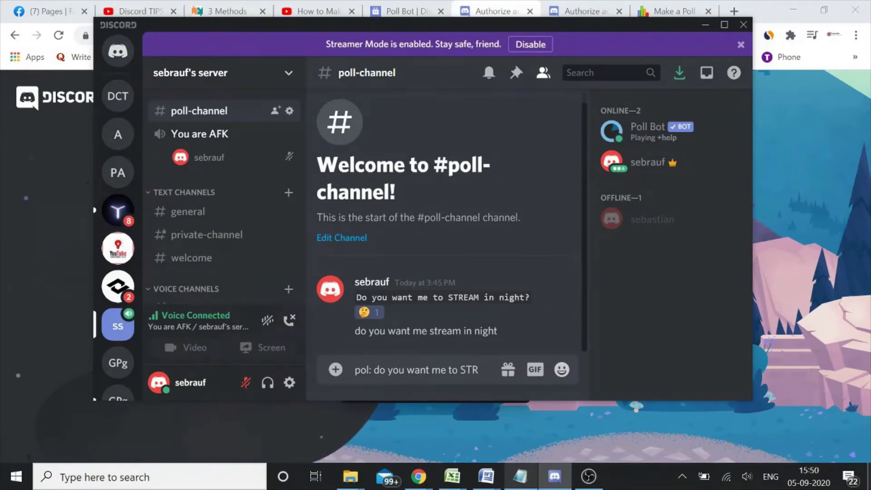
type("EAM in night?")
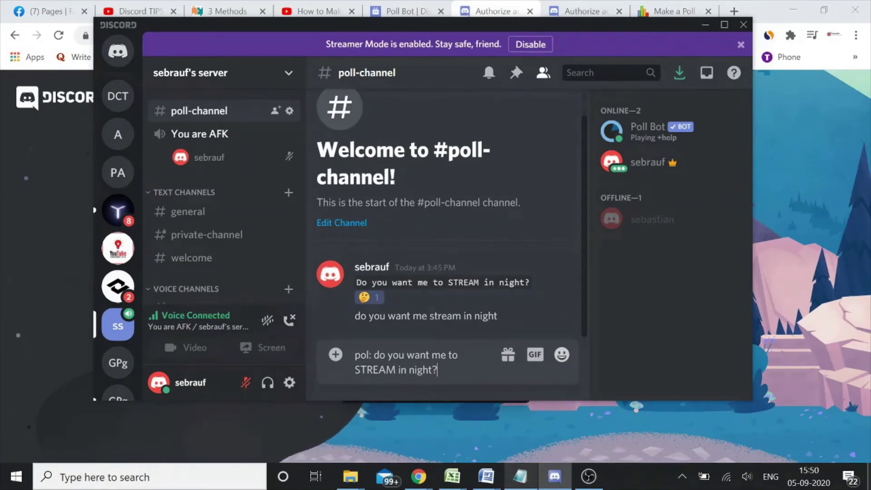
key("Return")
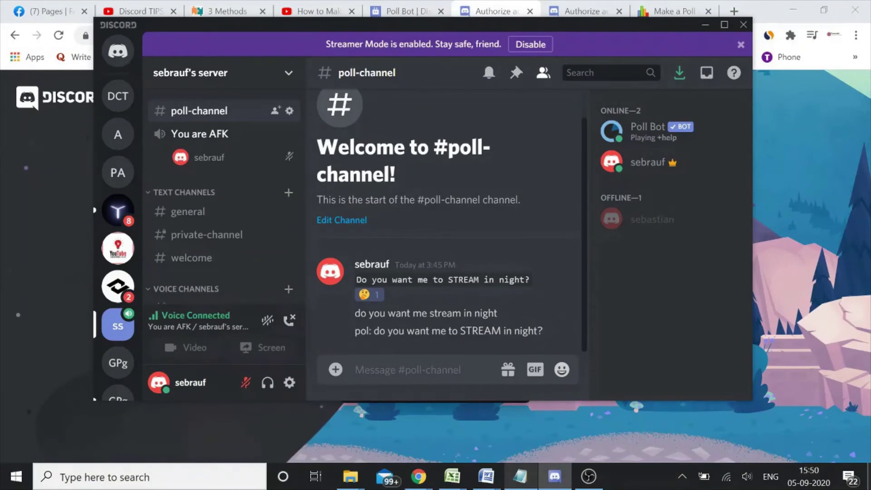
Step: Send the poll message "poll: Do you want me to STREAM in night?" in poll-channel
type("poll")
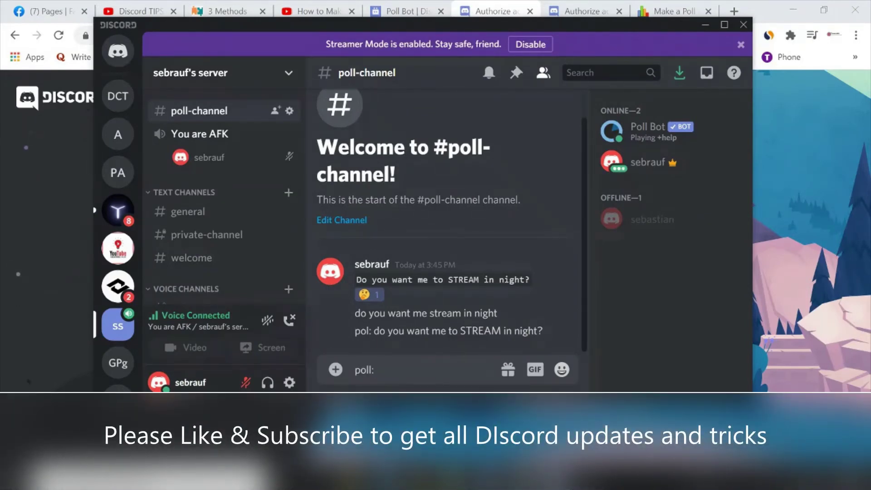
type(": Do you wan")
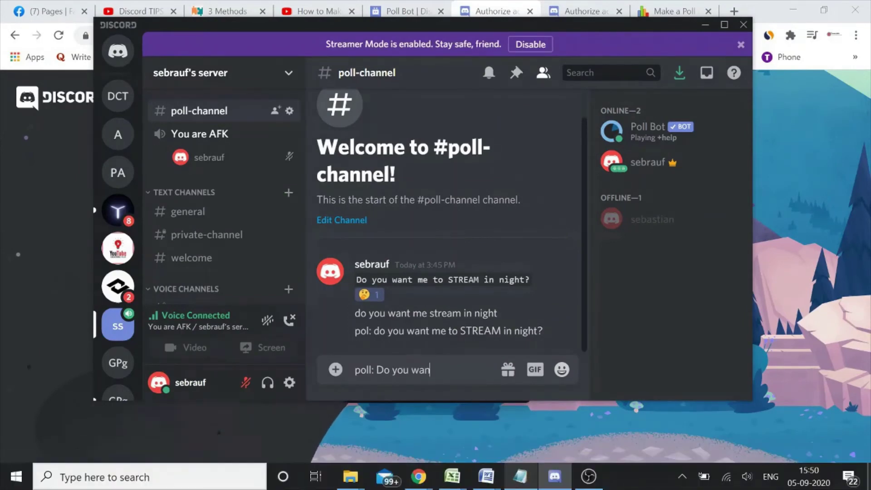
type("t me to ST")
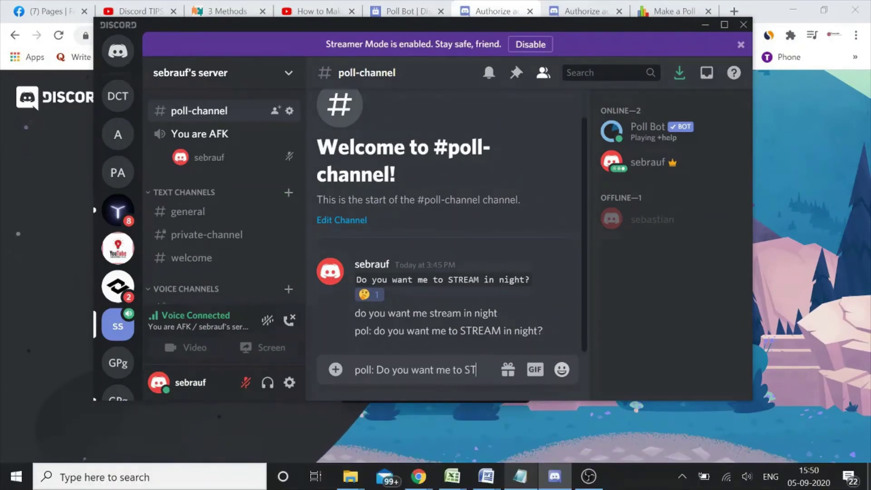
type("RE")
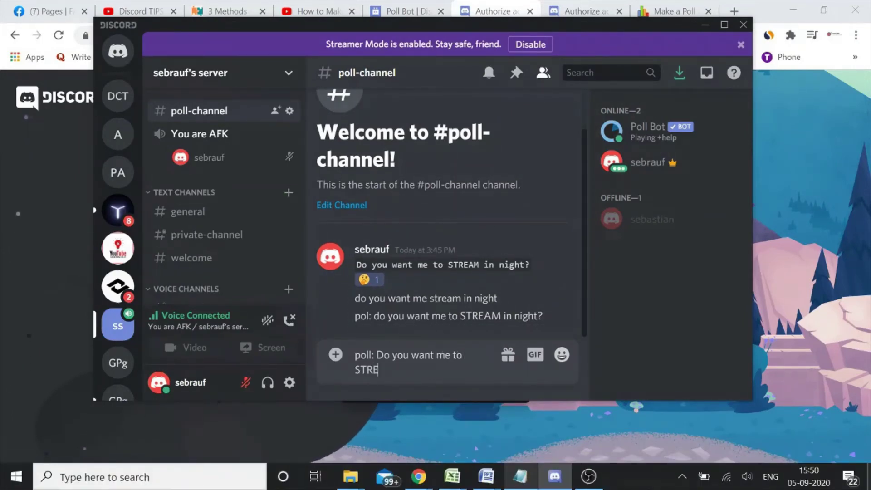
type("AM in")
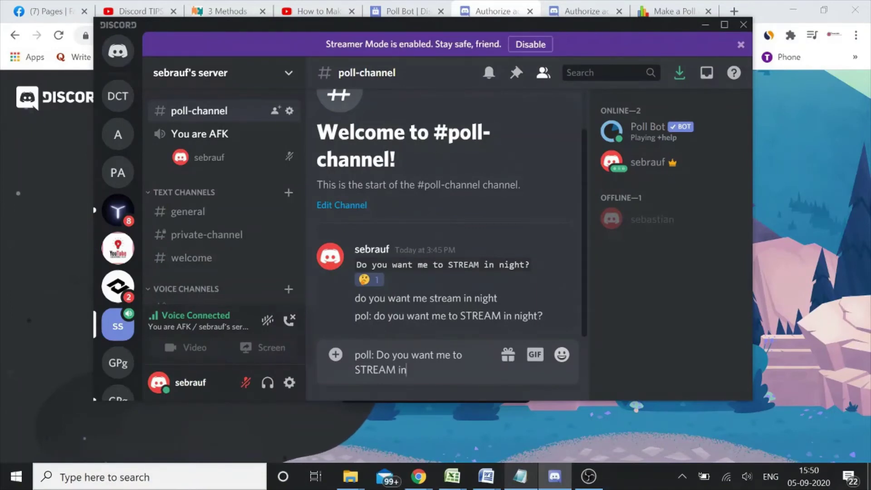
type(" night?")
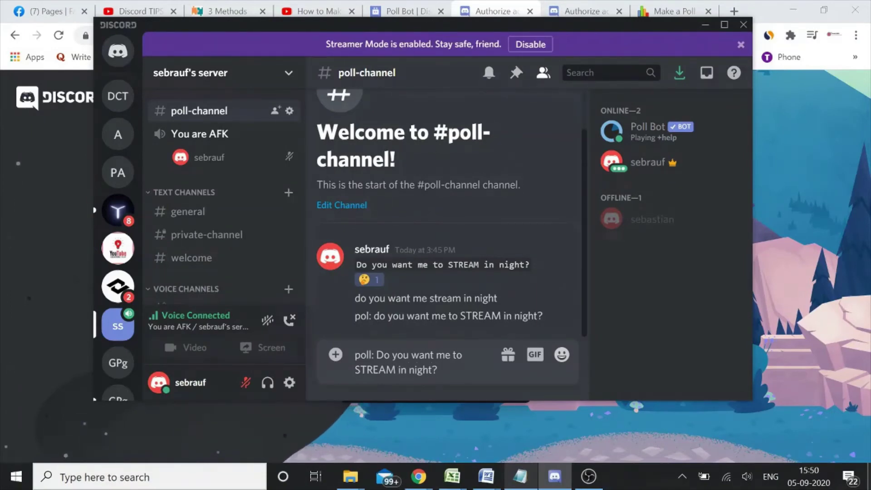
key("Return")
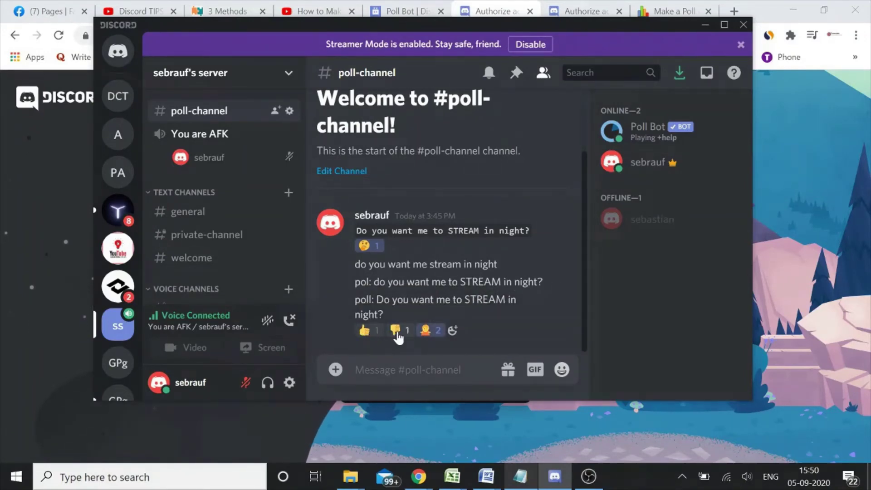
Step: Vote with the shrug, thumbs-down and thumbs-up reactions on the "poll:" message
left_click(426, 331)
left_click(396, 331)
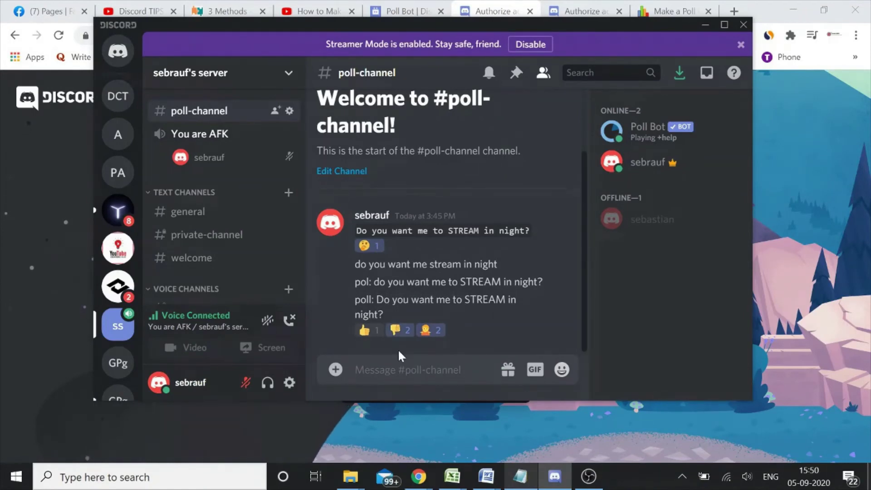
left_click(371, 331)
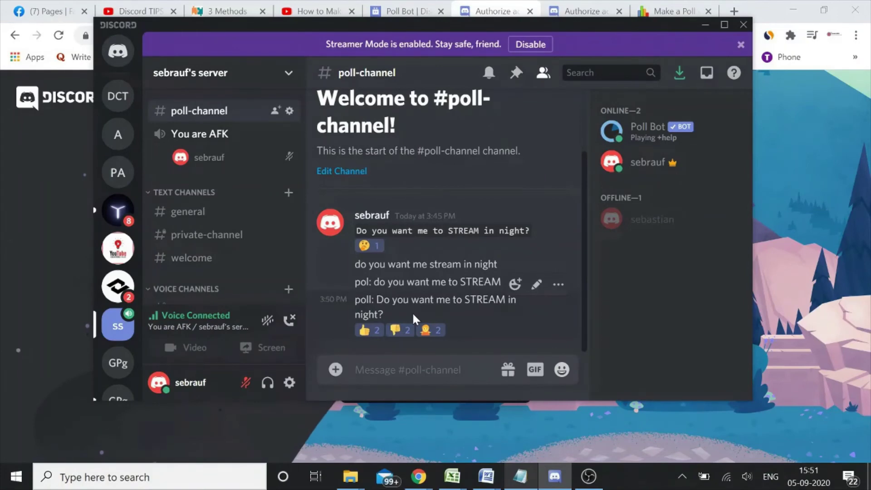
Step: Minimize Discord, load Google in place of the Poll Maker page in Chrome and search for "poll maker.com"
left_click(705, 25)
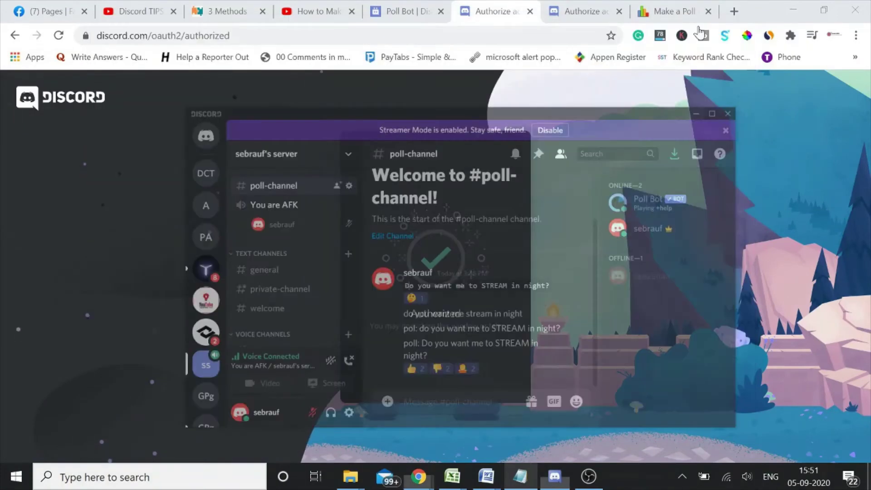
left_click(663, 10)
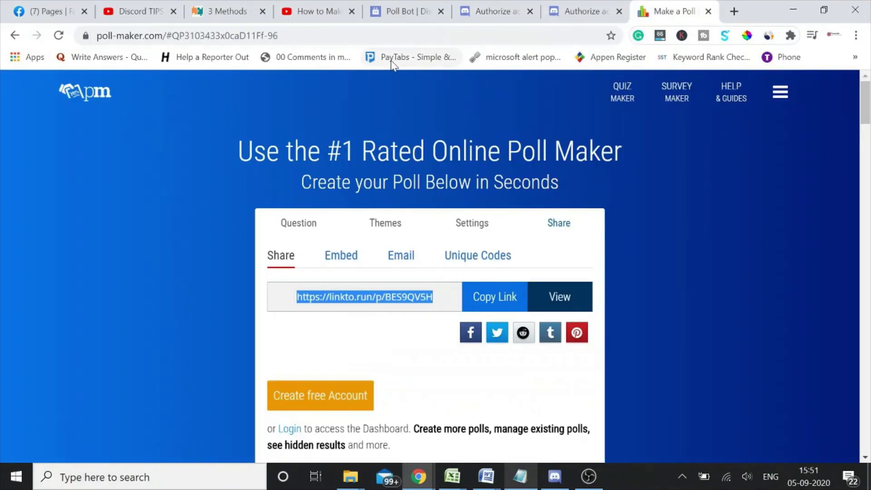
left_click(382, 36)
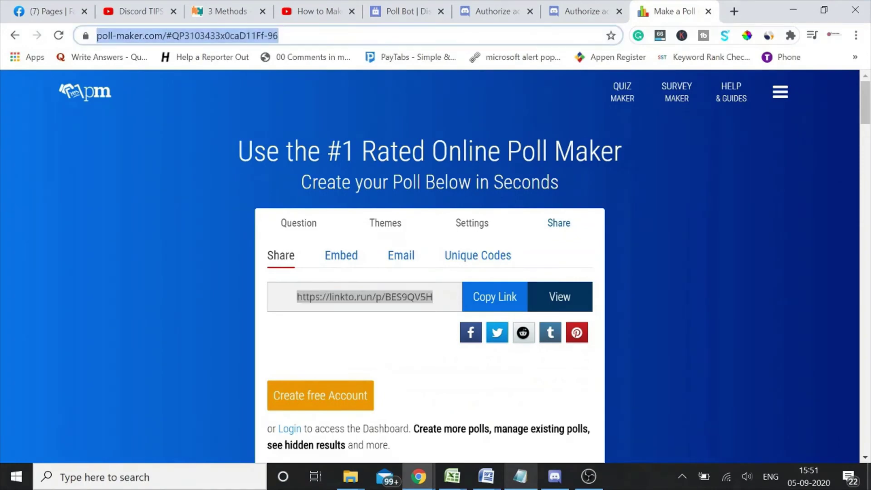
type("g")
key("Return")
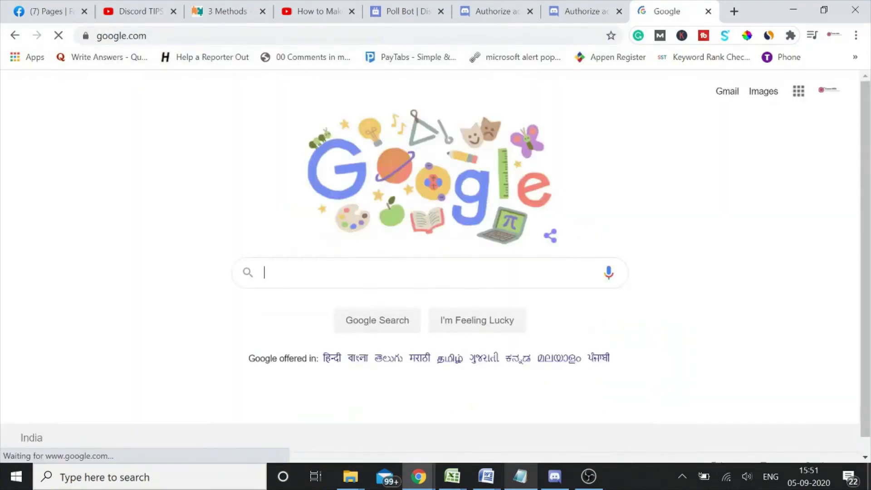
type("poll maker.com")
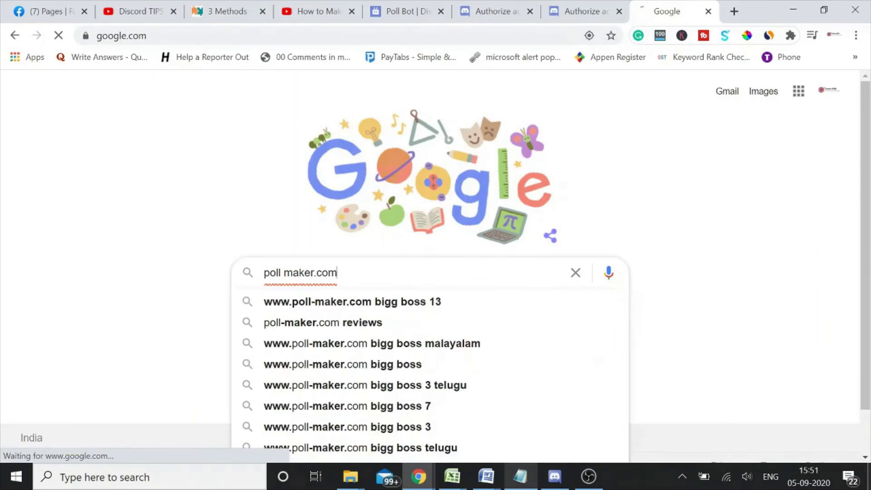
key("Return")
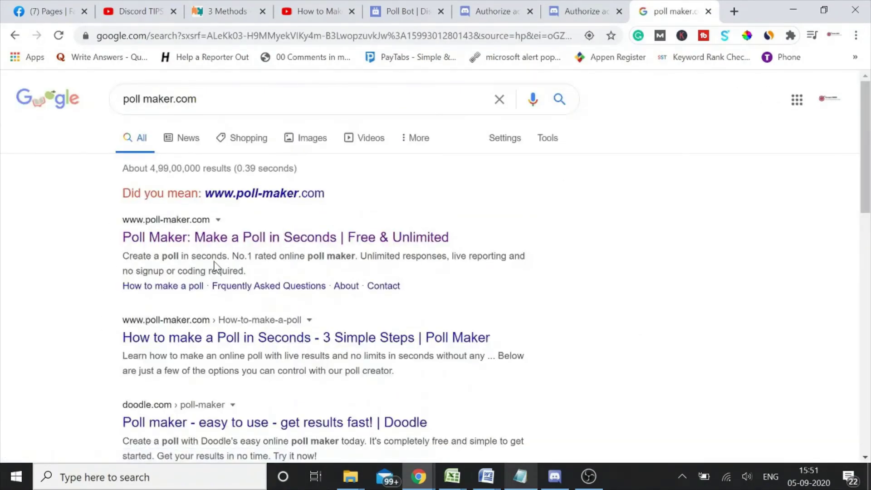
Step: Open the Poll Maker website from the search results and enter the poll question "Do you want me to STREAM in night"
left_click(222, 238)
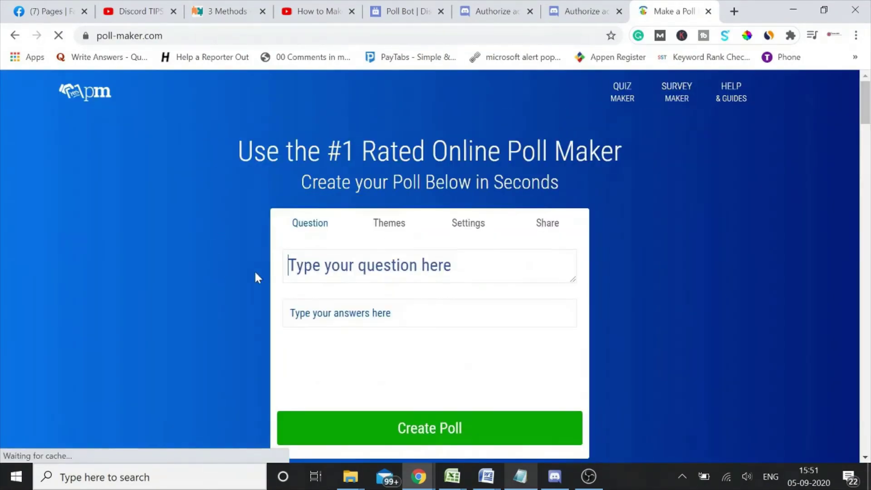
type("Do you want me to STREAM in")
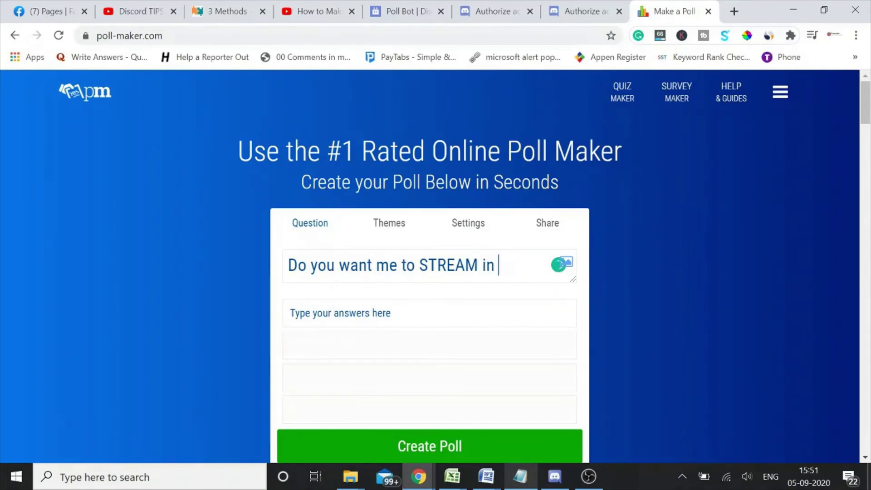
type("ight")
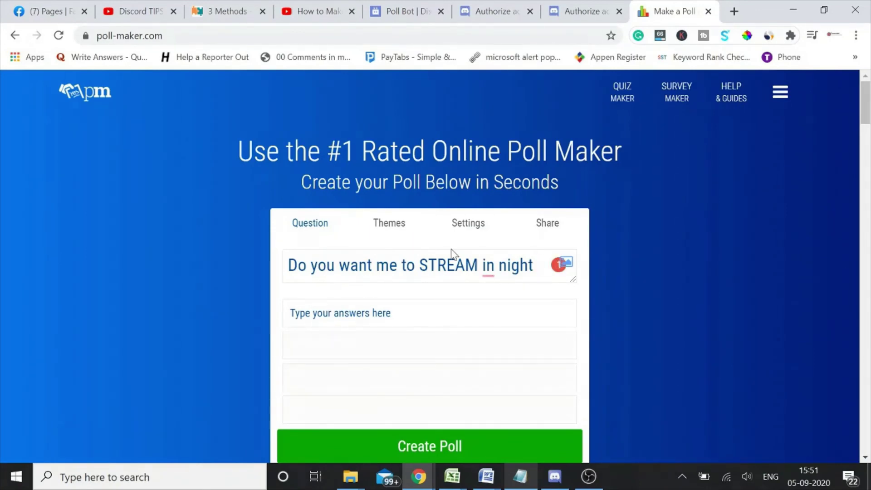
Step: Add the answers "YES", "NO" and "Not Sure" to the poll and create it
left_click(291, 312)
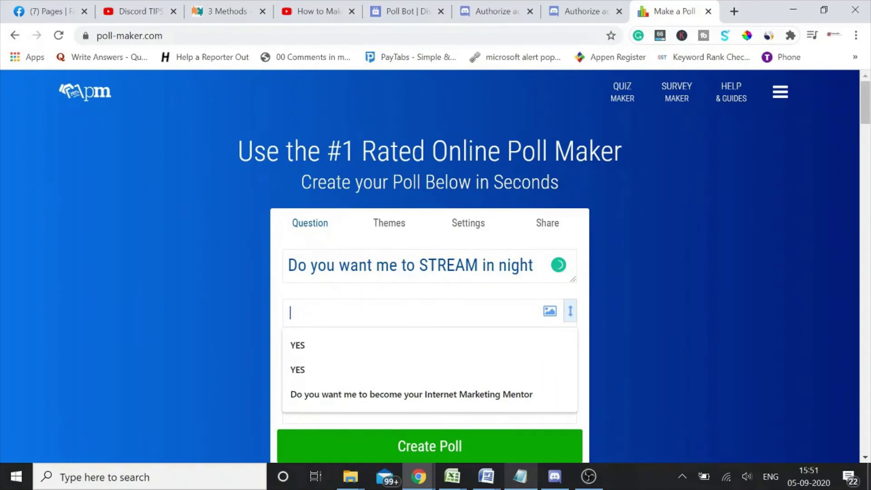
type("YES")
left_click(432, 346)
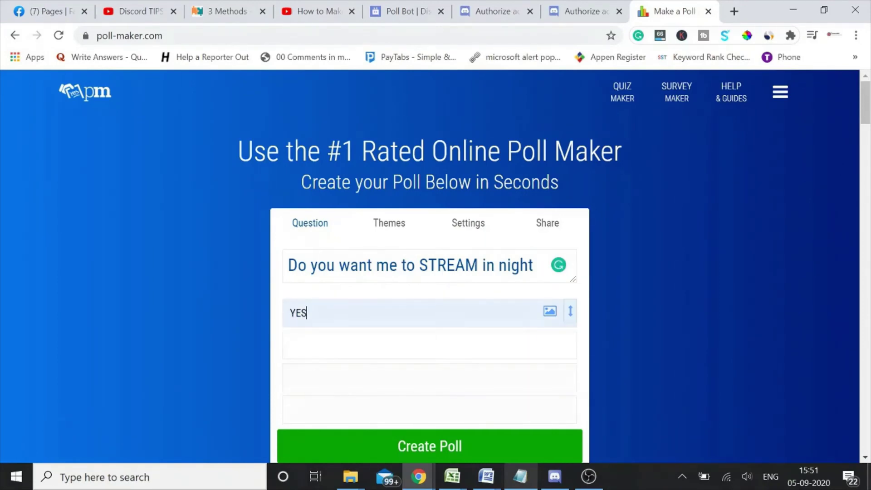
left_click(432, 346)
left_click(380, 382)
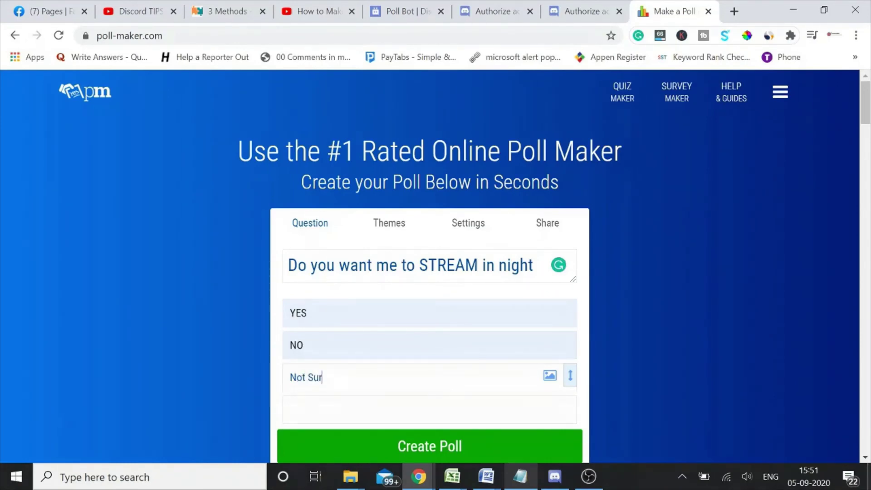
left_click(409, 446)
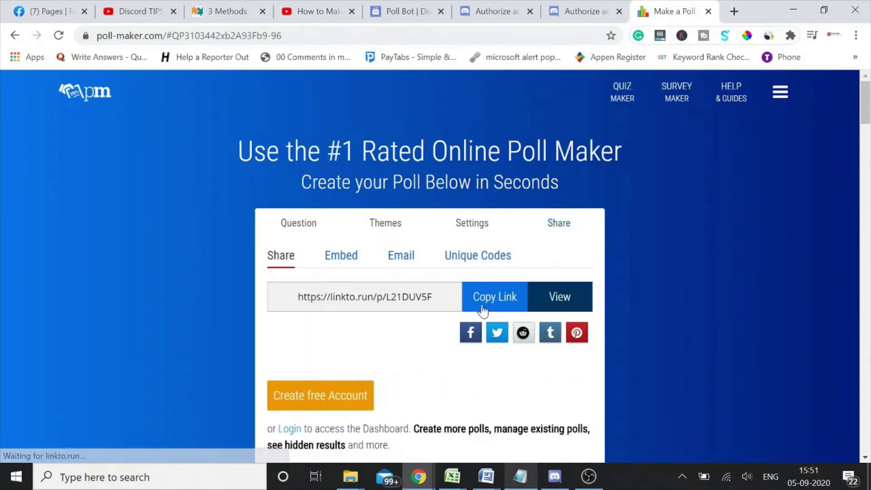
Step: Copy the new poll's share link, switch to Discord and send the link as a message in poll-channel
left_click(482, 305)
left_click(558, 475)
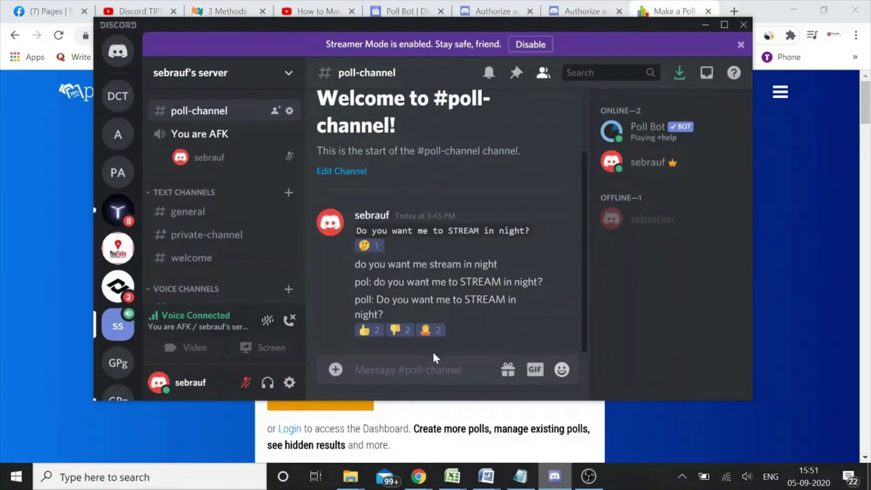
key("ctrl+v")
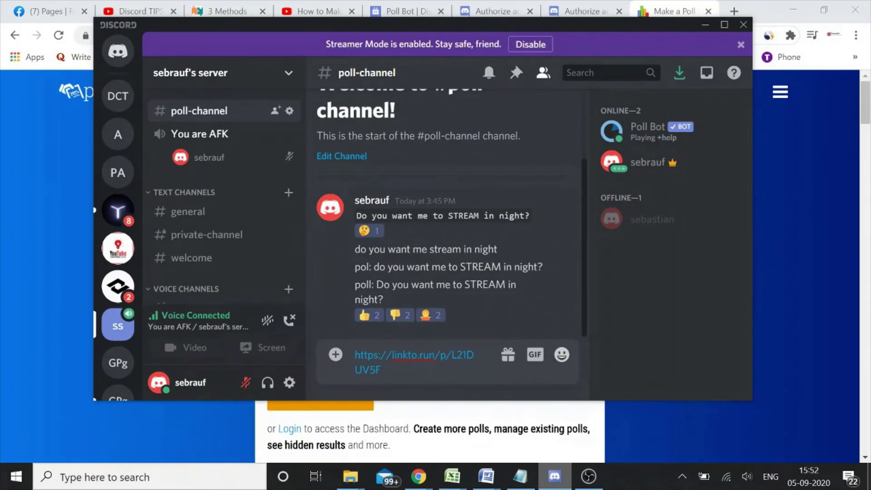
key("Return")
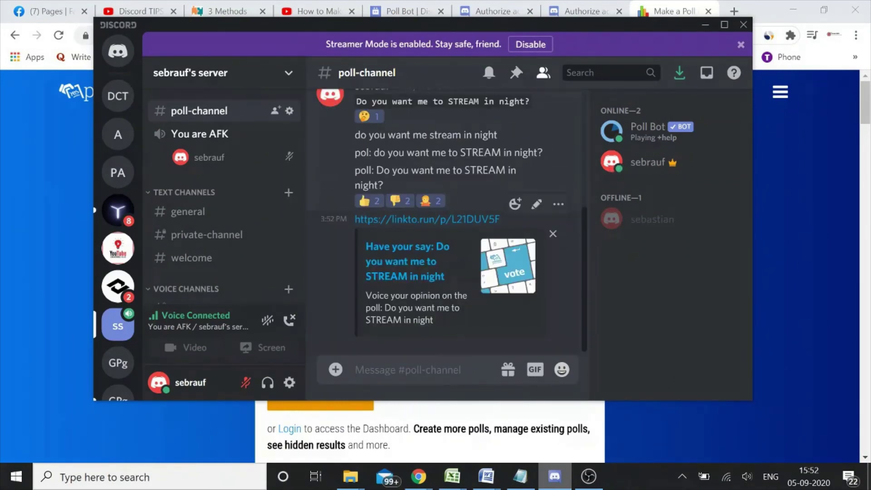
Step: Open the poll from the posted link's preview, allowing the external link, and try the answers NO and Not Sure before selecting YES
left_click(428, 249)
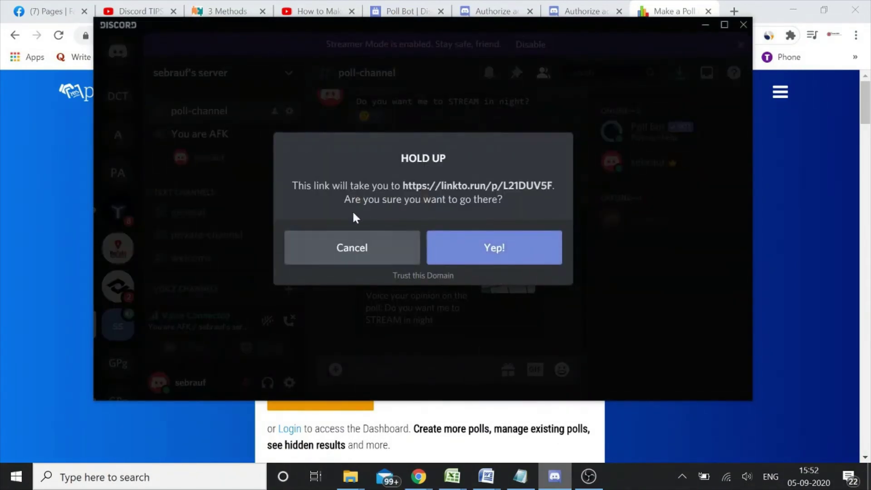
left_click(478, 258)
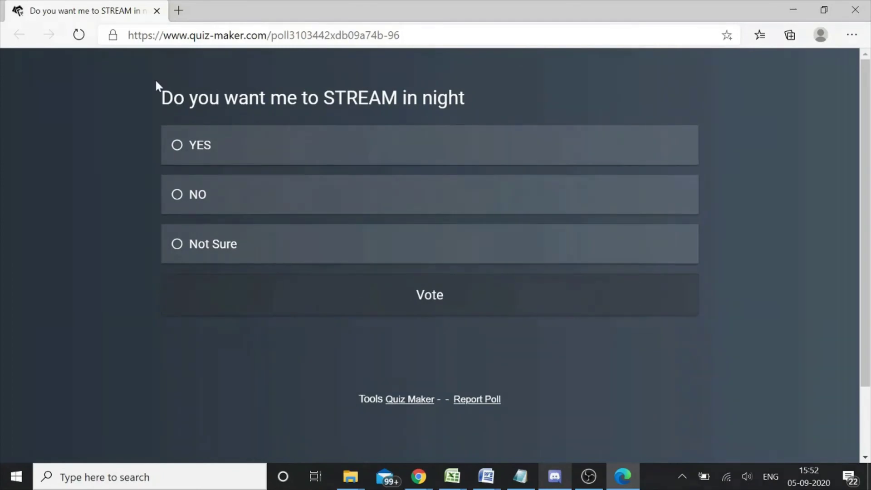
left_click(177, 195)
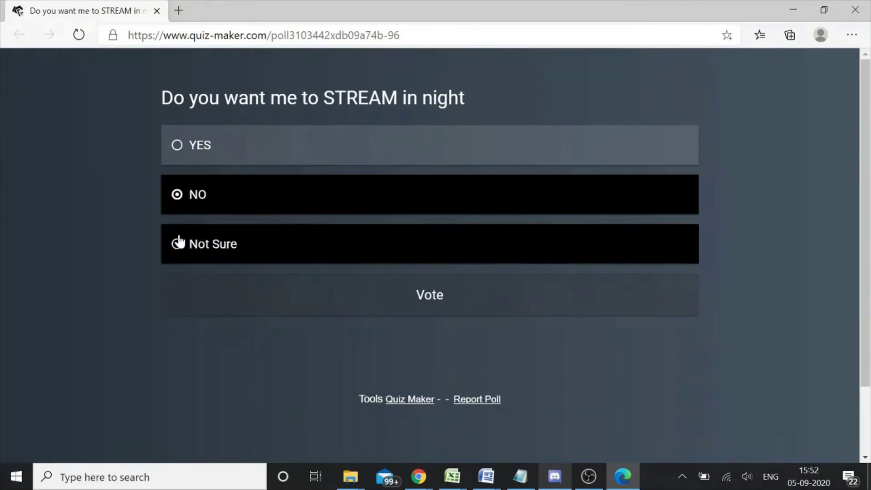
left_click(177, 245)
left_click(184, 156)
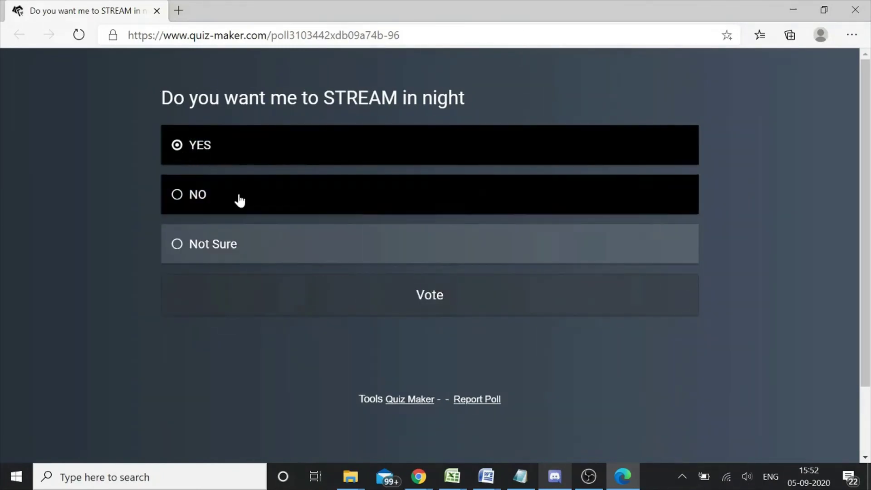